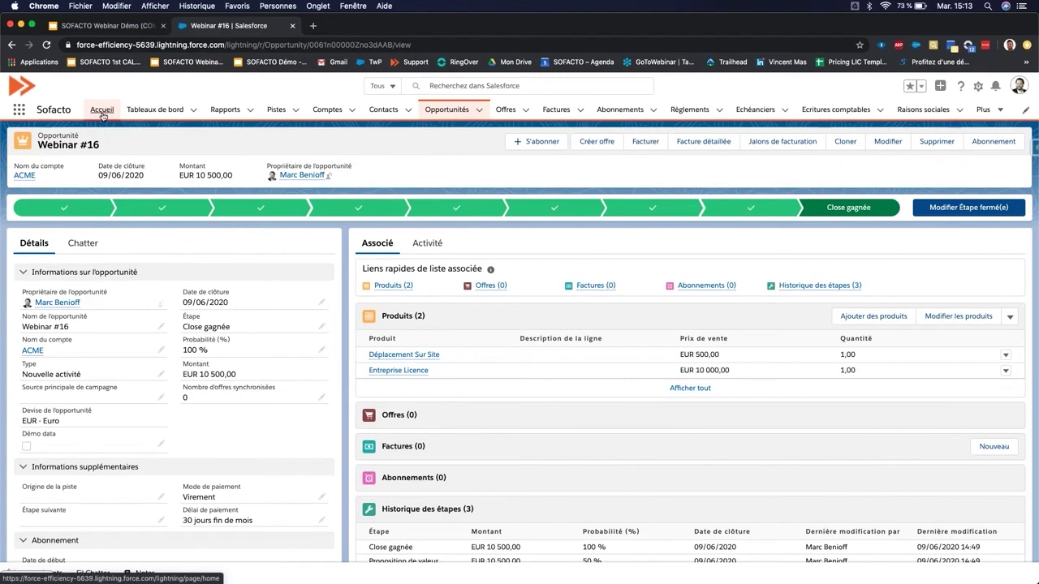
Step: Open the dashboard "Tableau de bord Sofacto (v3) : Pilotage de l'activité (Opp)" and refresh its data
click(102, 112)
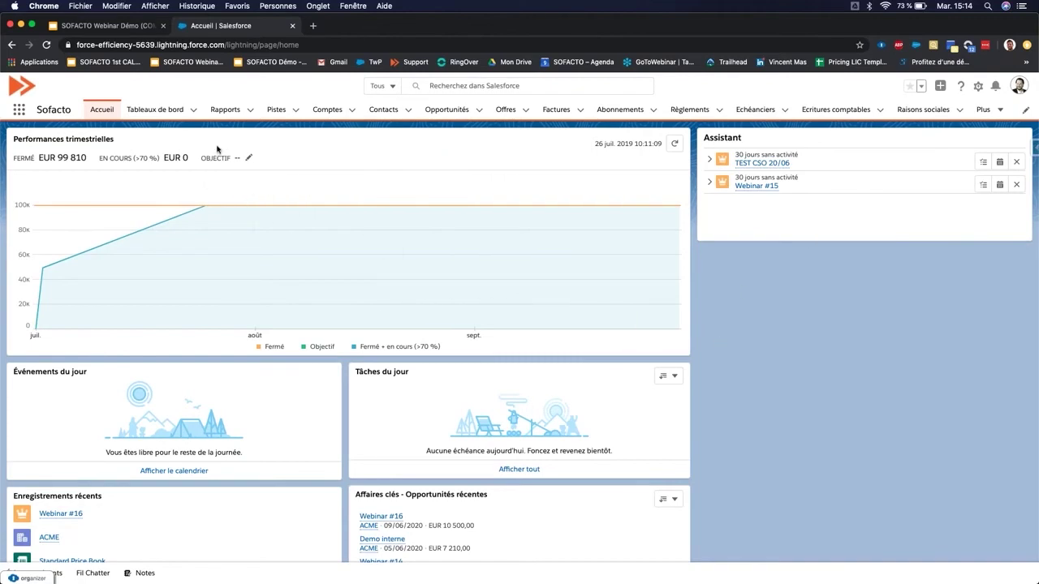
click(163, 118)
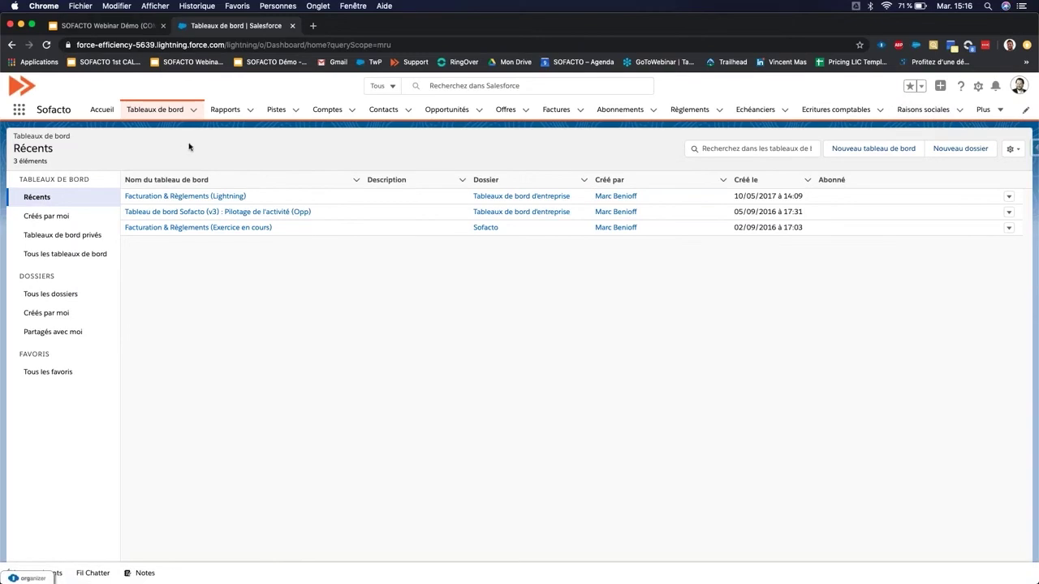
click(231, 212)
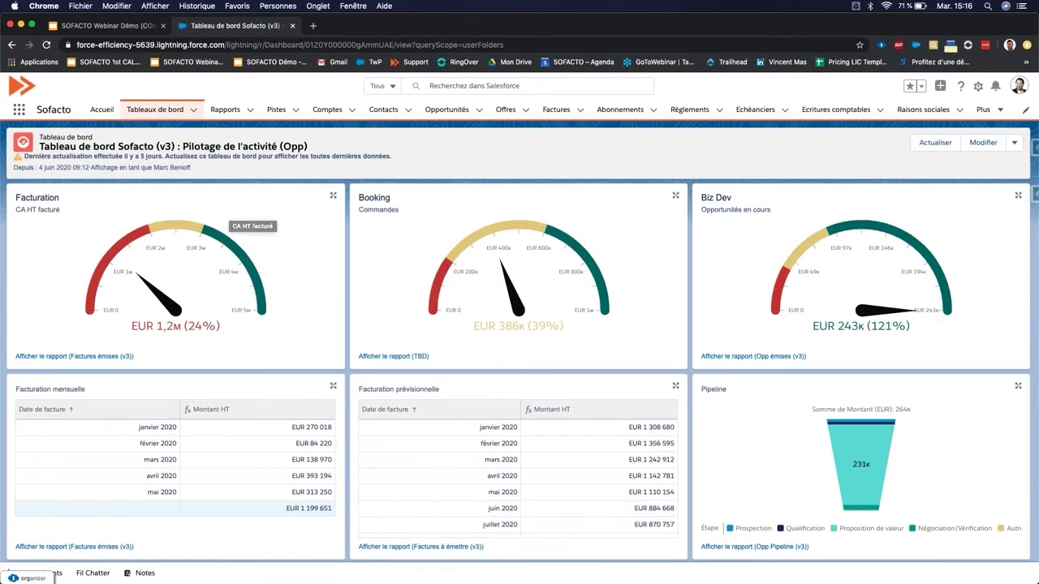
click(915, 149)
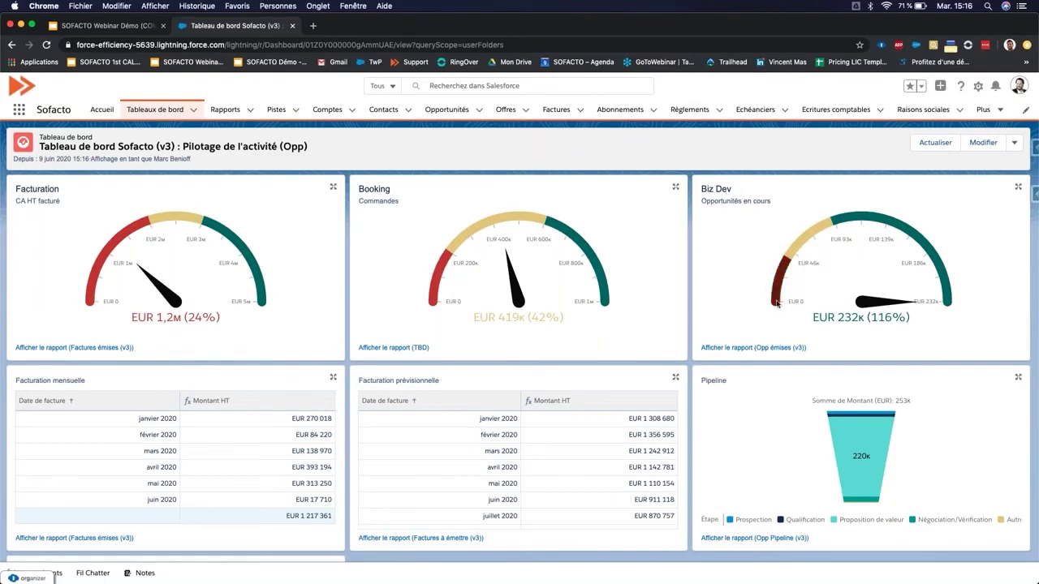
Step: Examine the dashboard's gauges, monthly and forecast billing tables, pipeline funnel stages and best sellers
mouse_move(777, 303)
scroll(435, 466, down, 3)
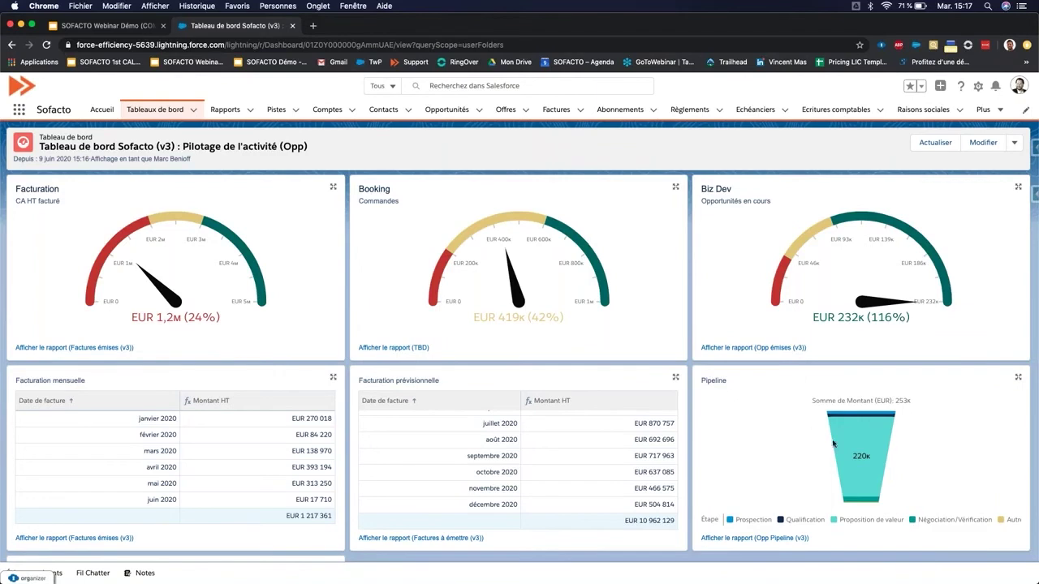
scroll(835, 451, down, 2)
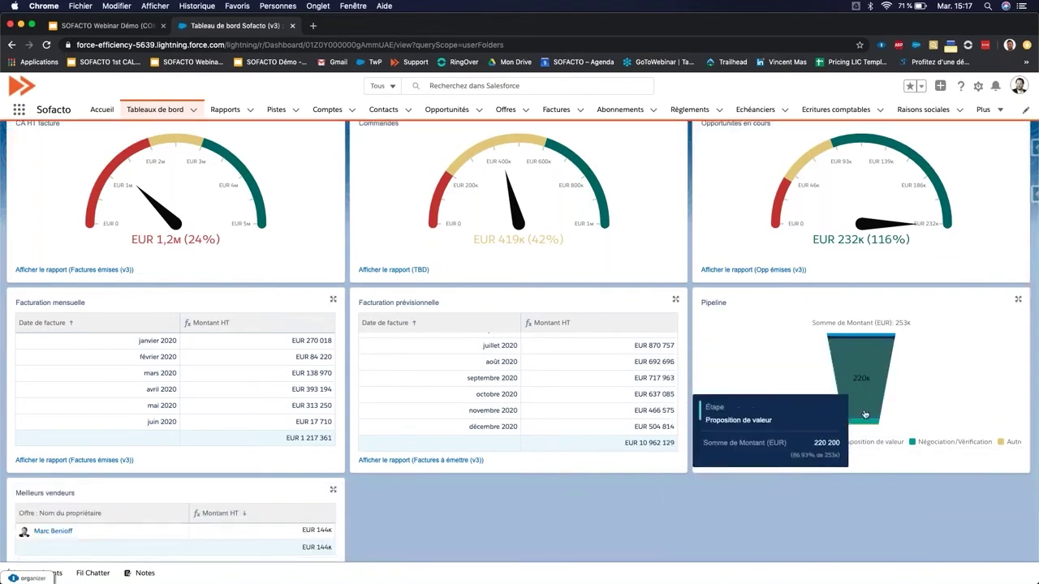
mouse_move(867, 426)
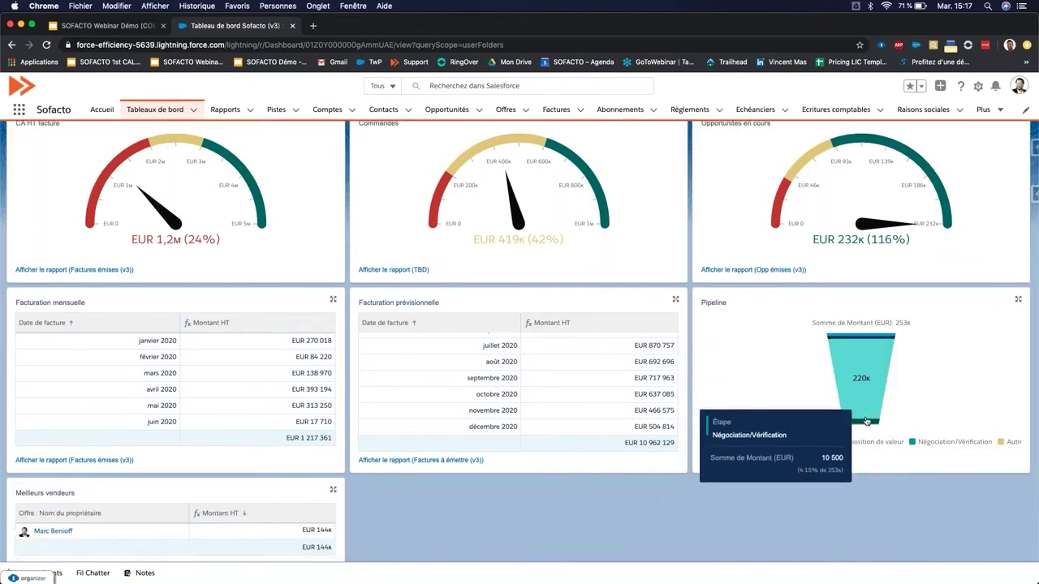
mouse_move(857, 401)
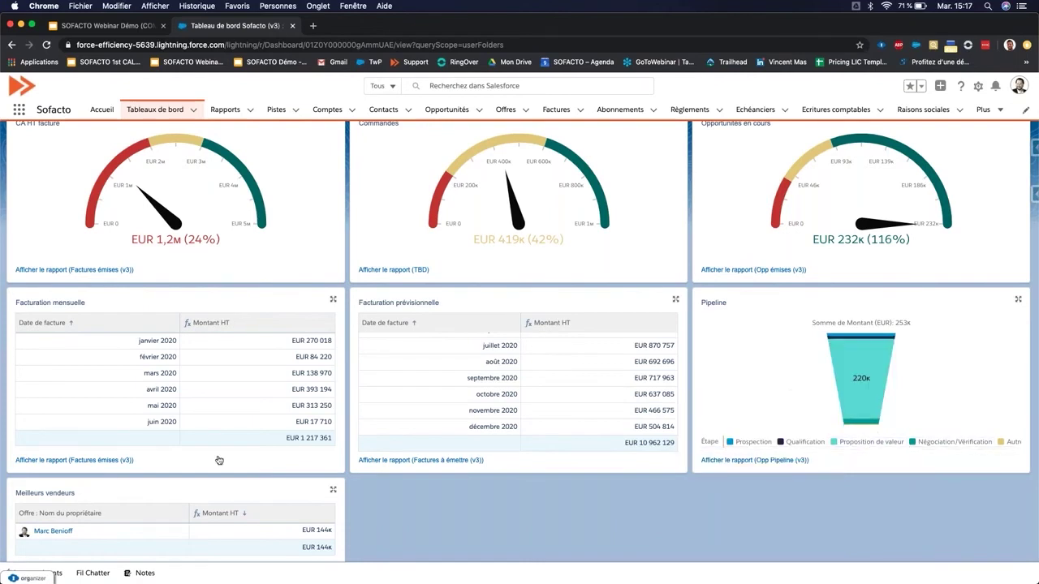
scroll(144, 480, down, 3)
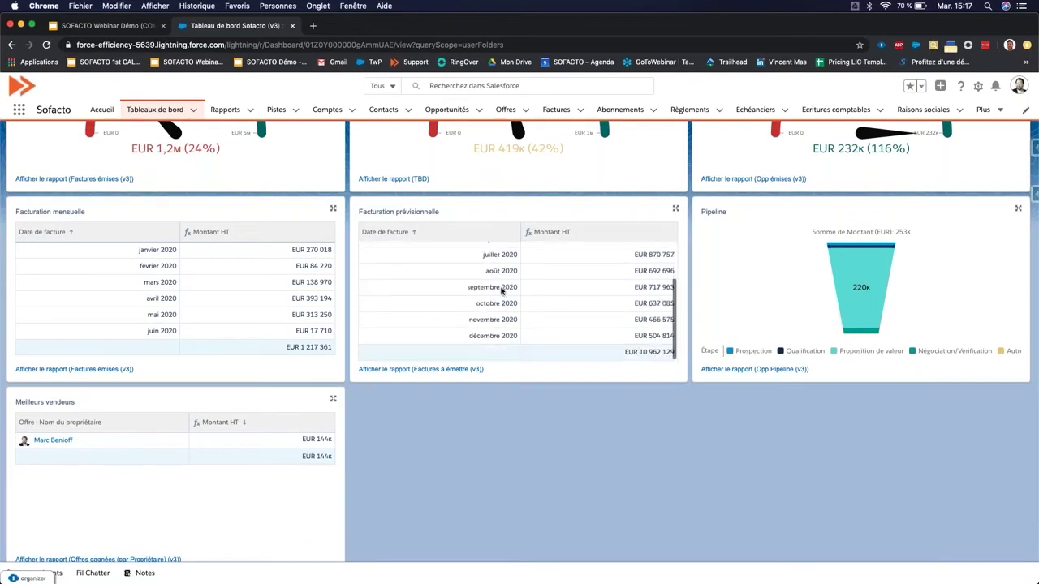
scroll(603, 165, up, 4)
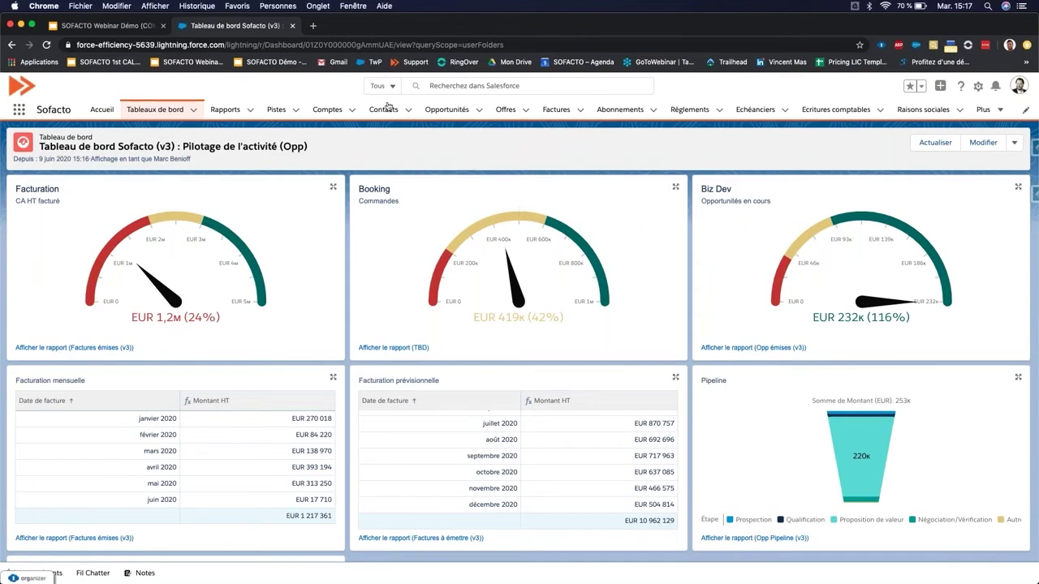
Step: Open the ACME account and review its details with the related contacts, opportunities and offers
click(326, 109)
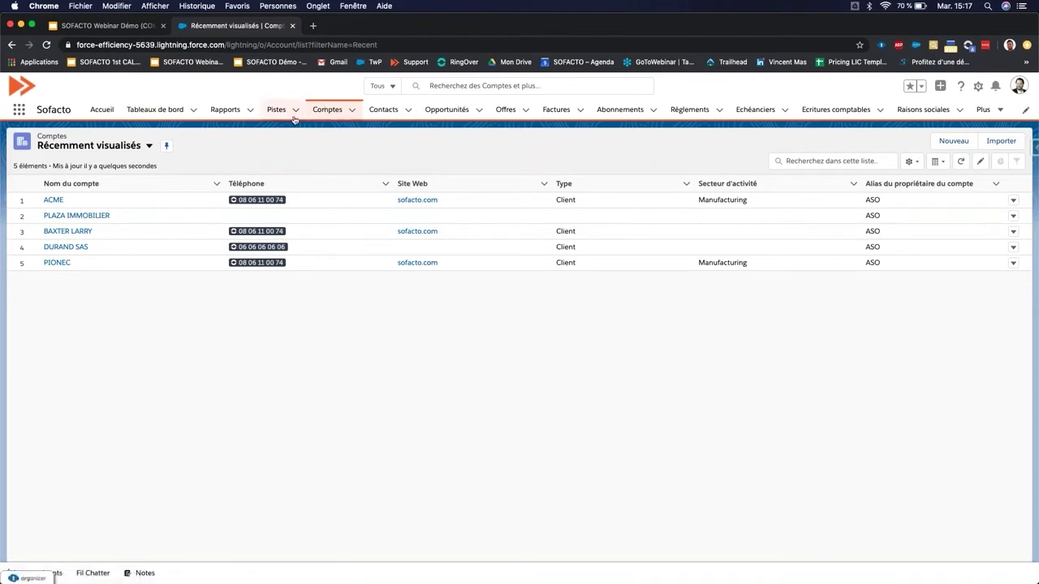
click(54, 201)
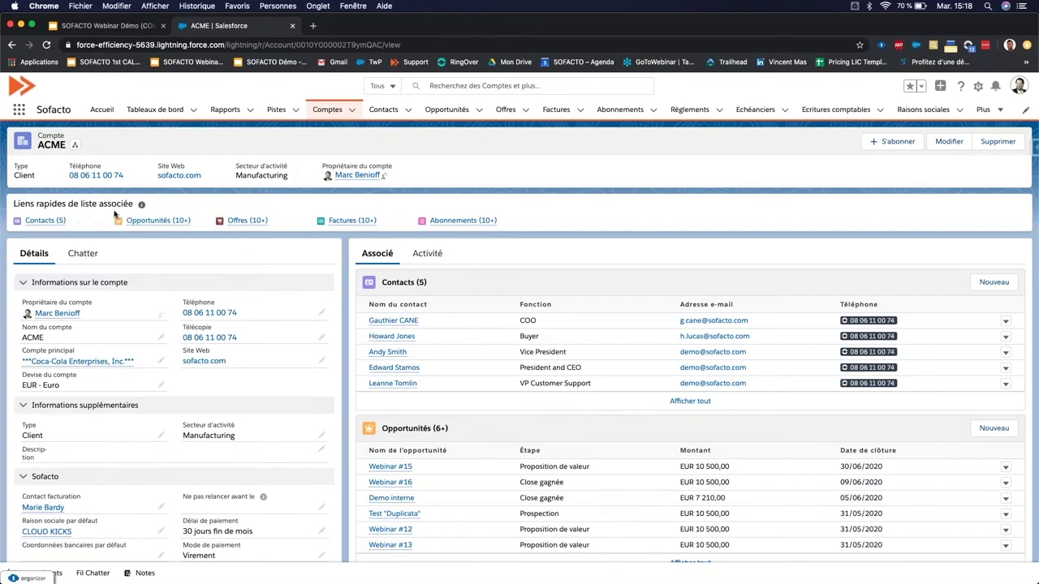
mouse_move(146, 220)
mouse_move(463, 220)
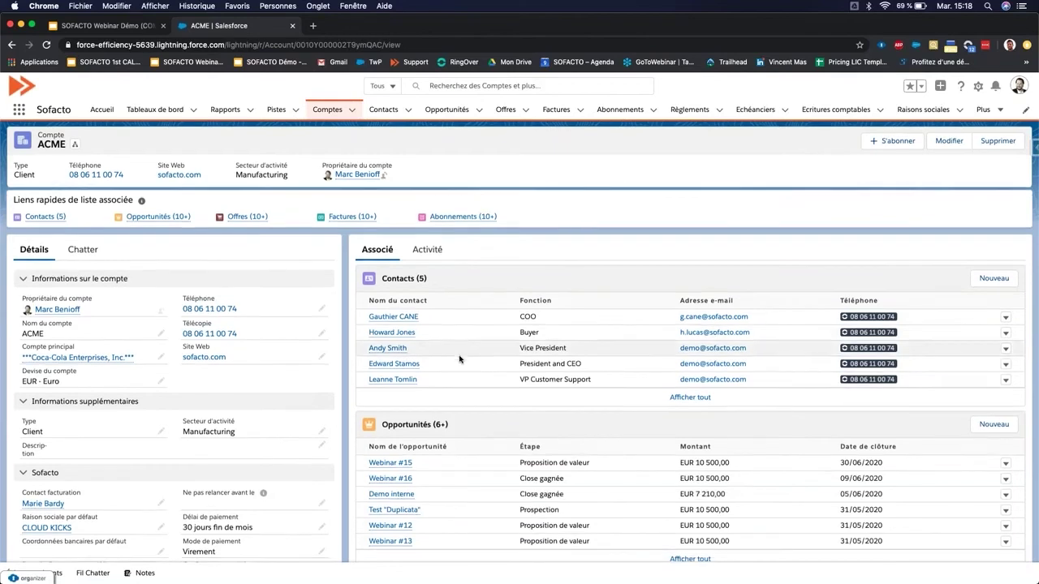
scroll(488, 310, down, 2)
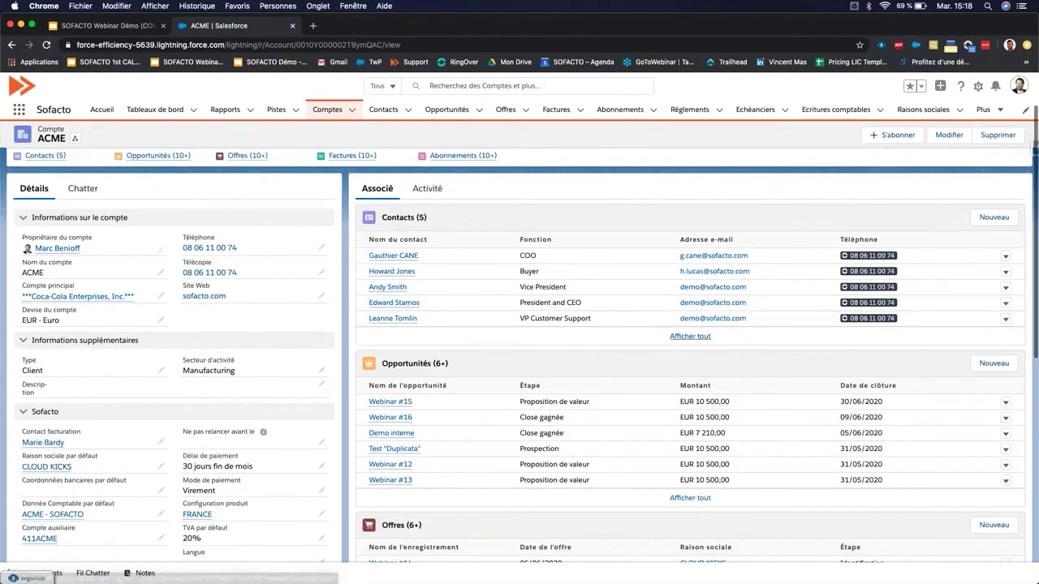
scroll(484, 383, down, 2)
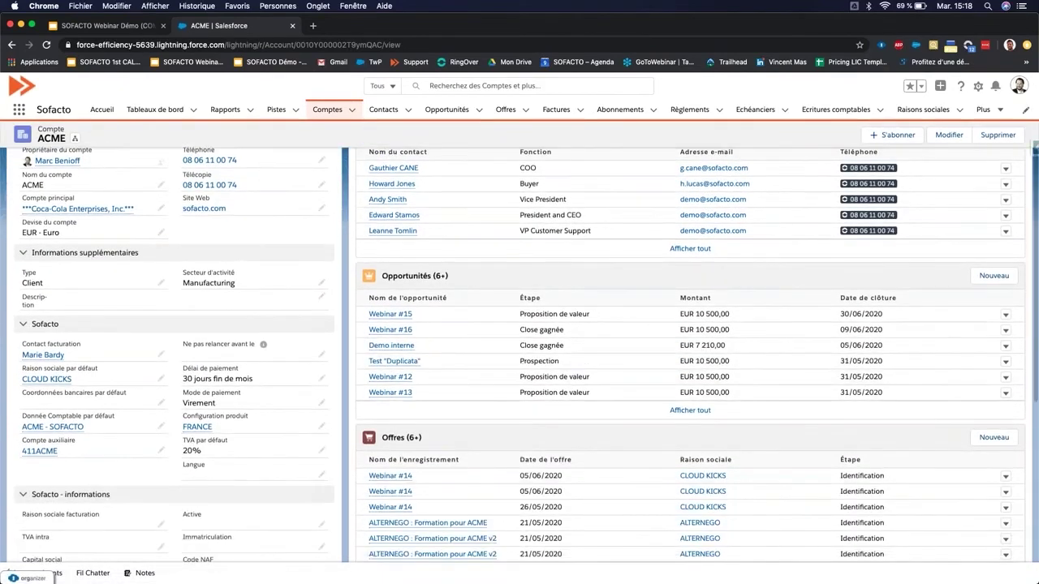
scroll(484, 383, up, 3)
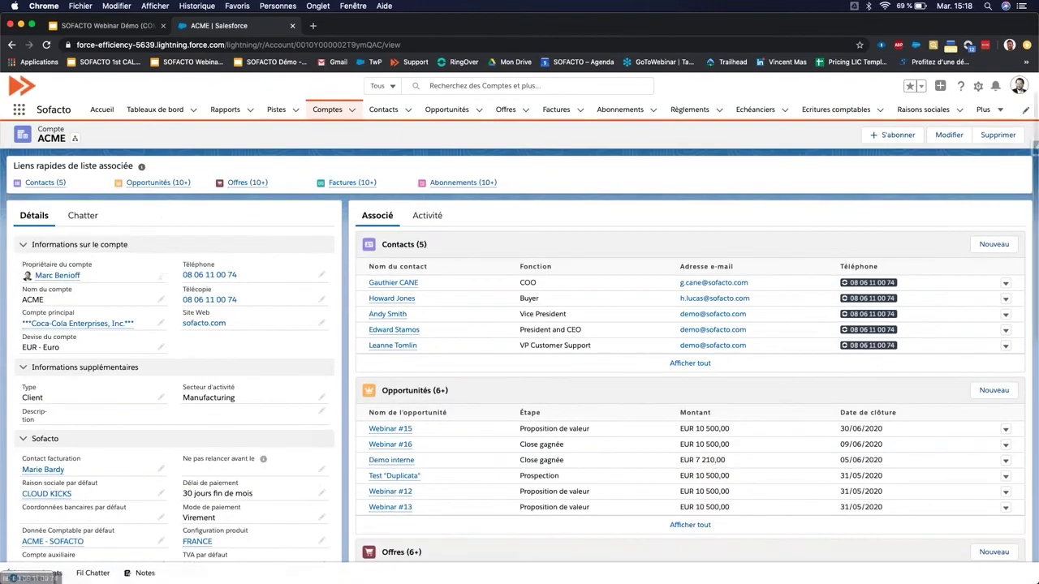
scroll(172, 330, down, 3)
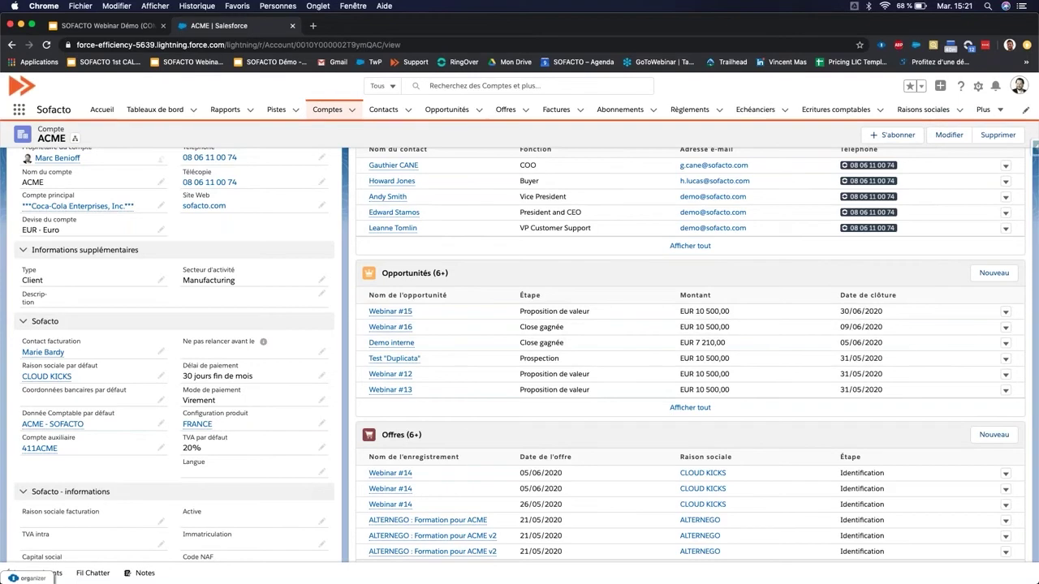
Step: Generate an invoice from ACME's opportunity Webinar #16 and create a PDF preview of the draft invoice
click(393, 328)
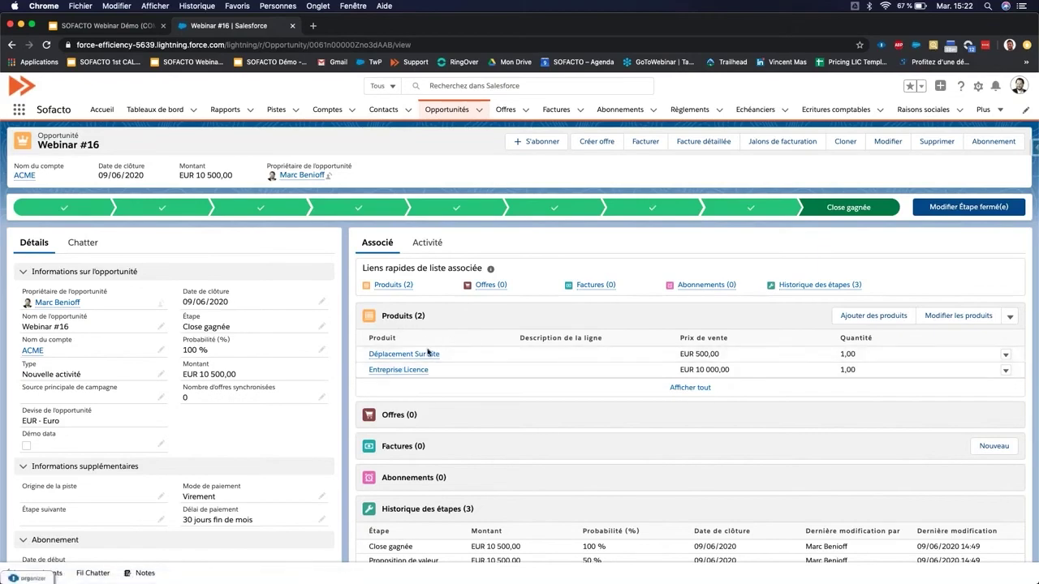
mouse_move(430, 359)
click(639, 143)
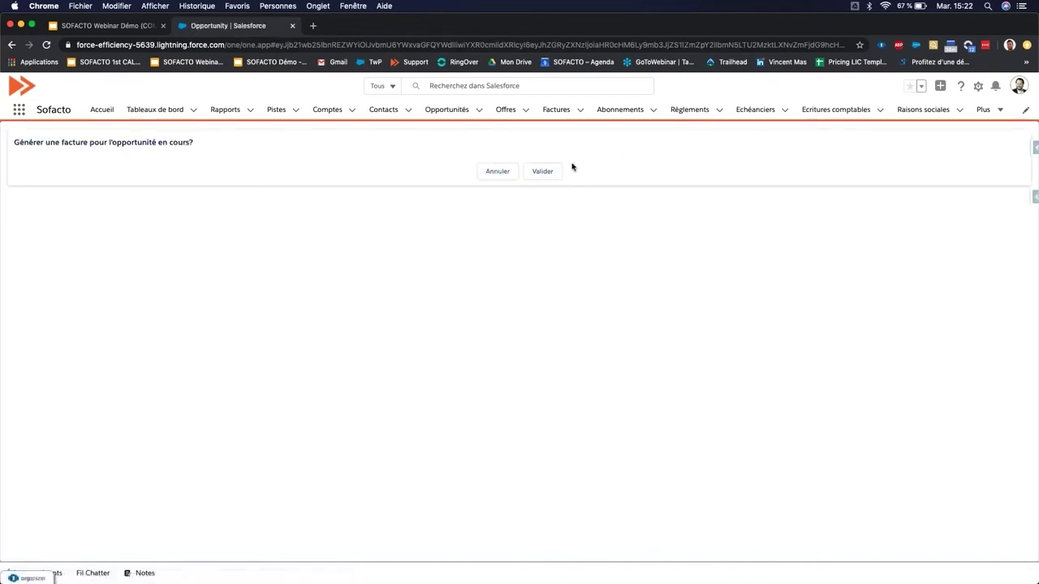
click(543, 171)
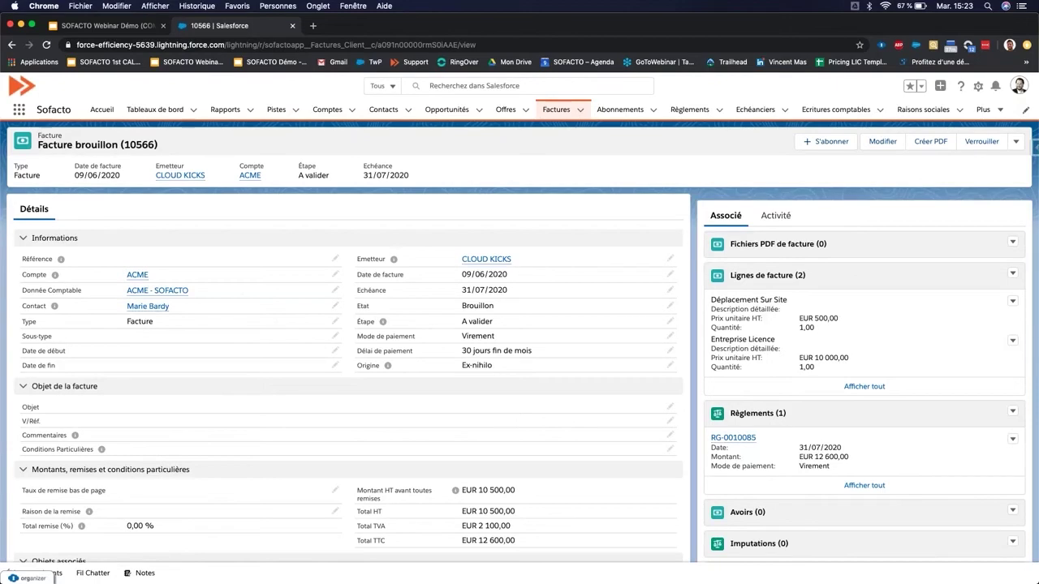
click(924, 144)
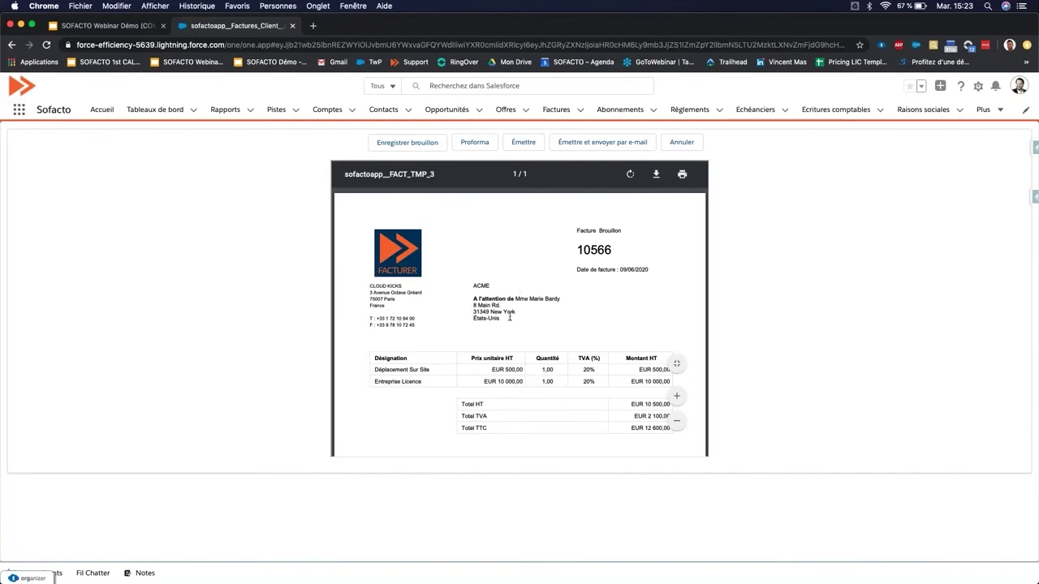
Step: Review the draft invoice PDF: customer address, invoice lines and totals, due date, payment terms, bank details and footer
drag(513, 315, 473, 301)
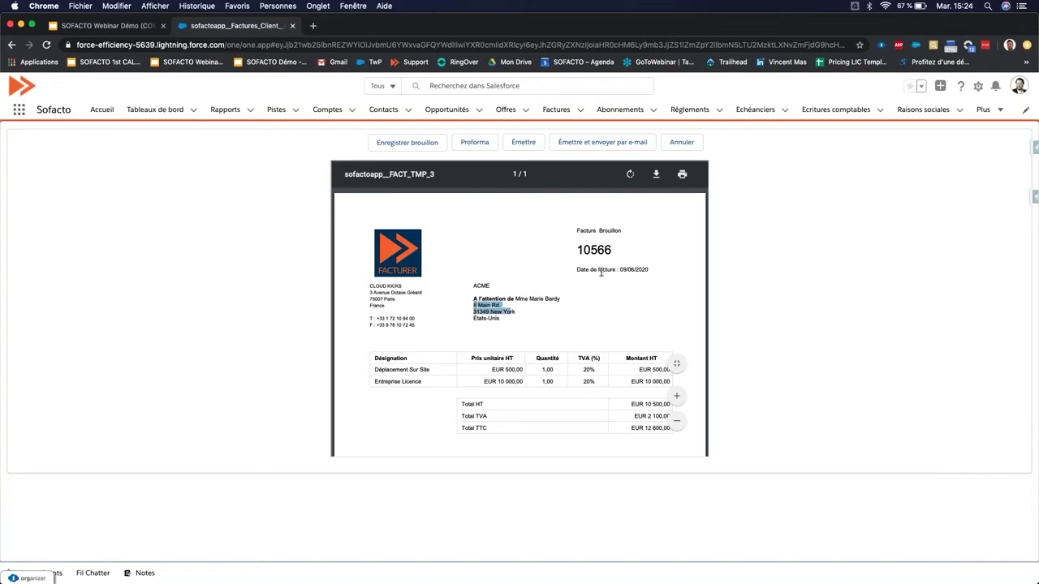
scroll(600, 274, down, 3)
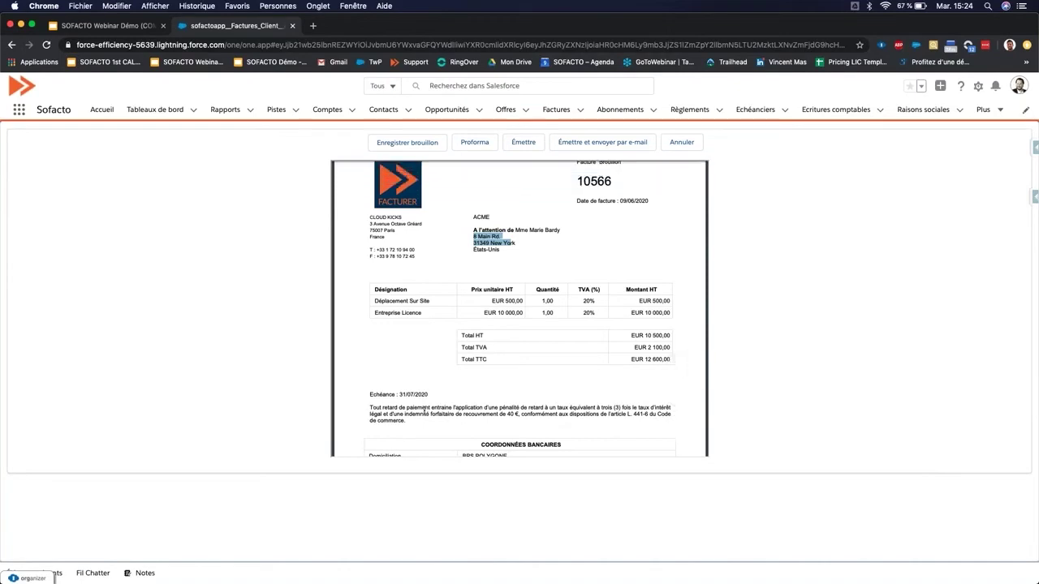
scroll(455, 382, down, 2)
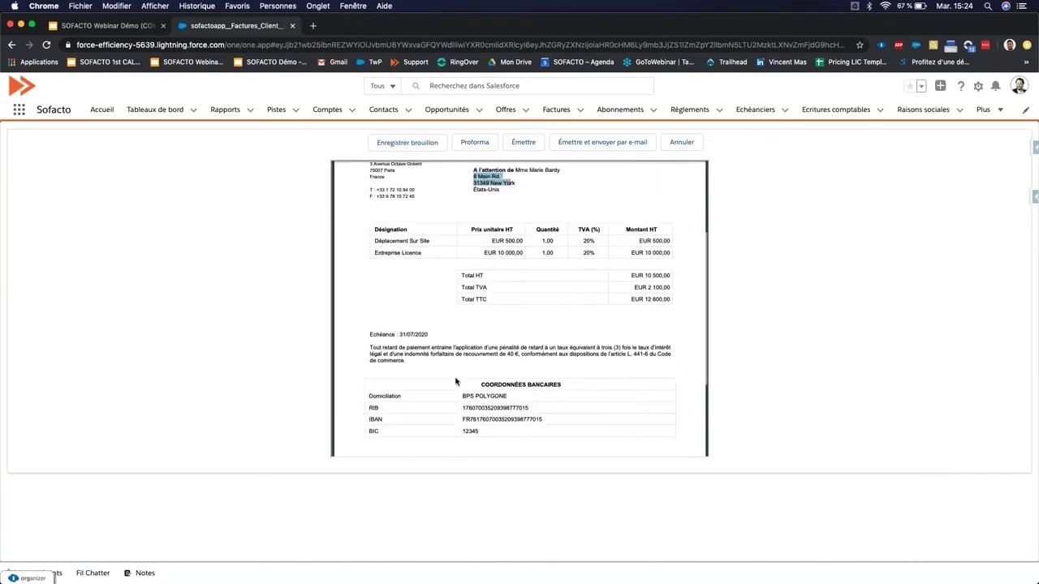
scroll(455, 381, up, 2)
scroll(456, 381, up, 1)
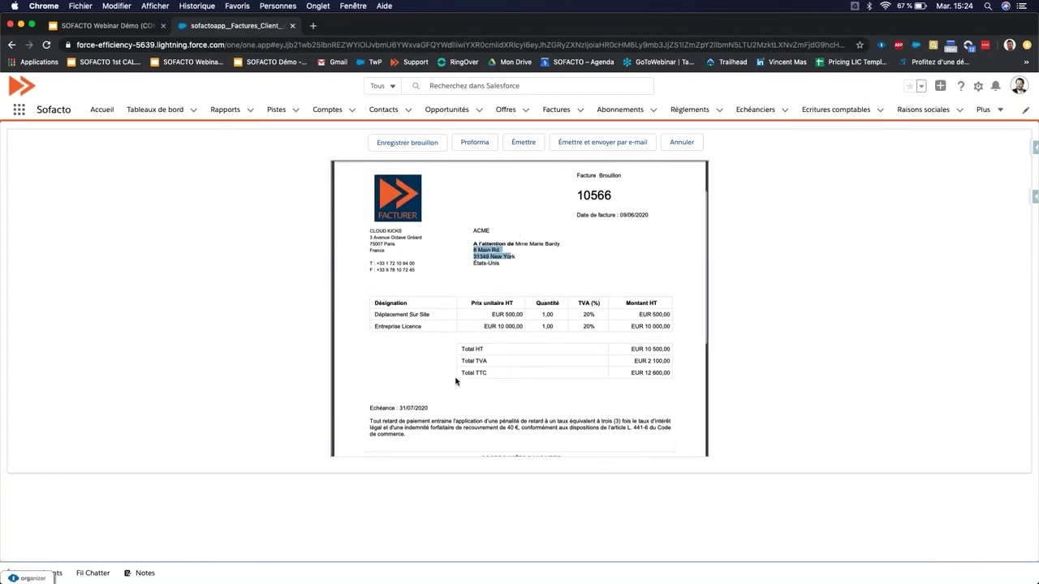
scroll(456, 381, down, 2)
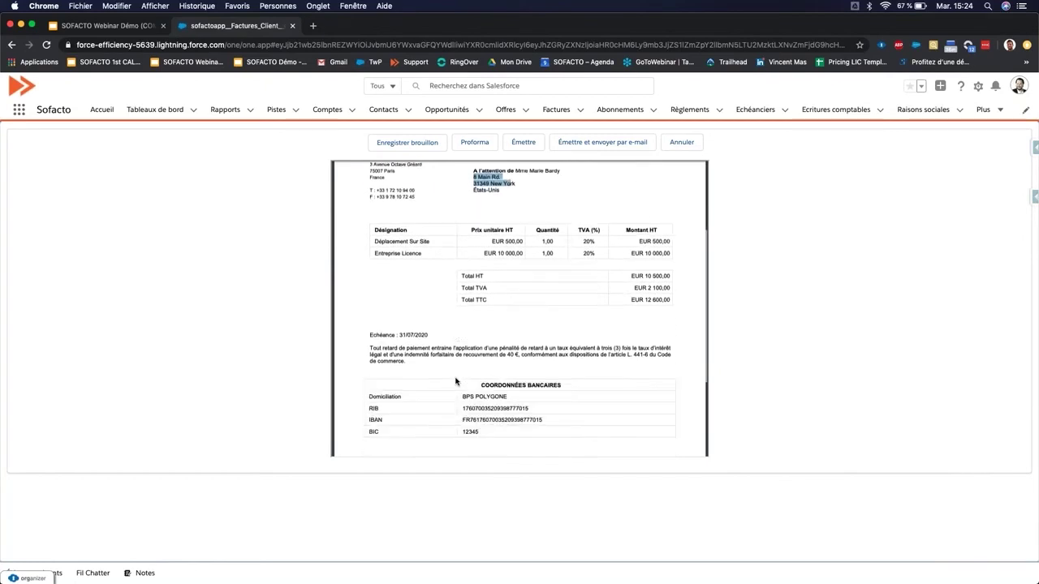
scroll(455, 380, up, 2)
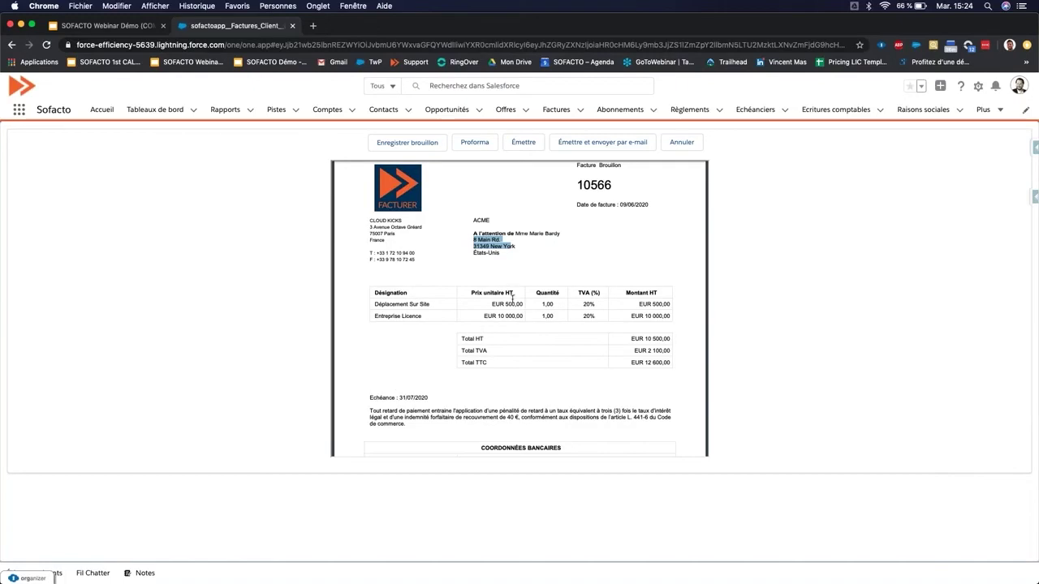
scroll(512, 299, down, 5)
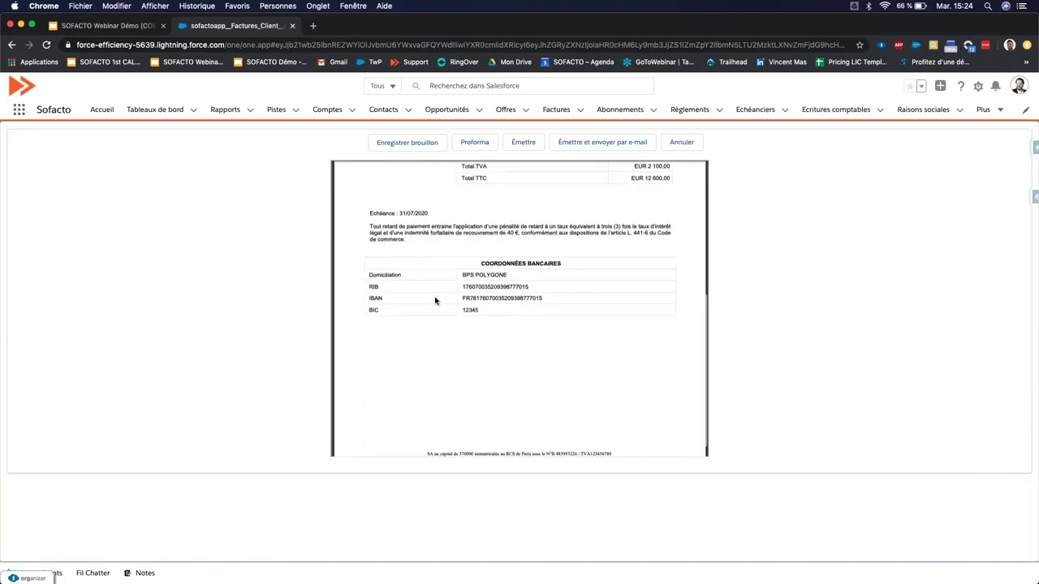
scroll(458, 422, down, 1)
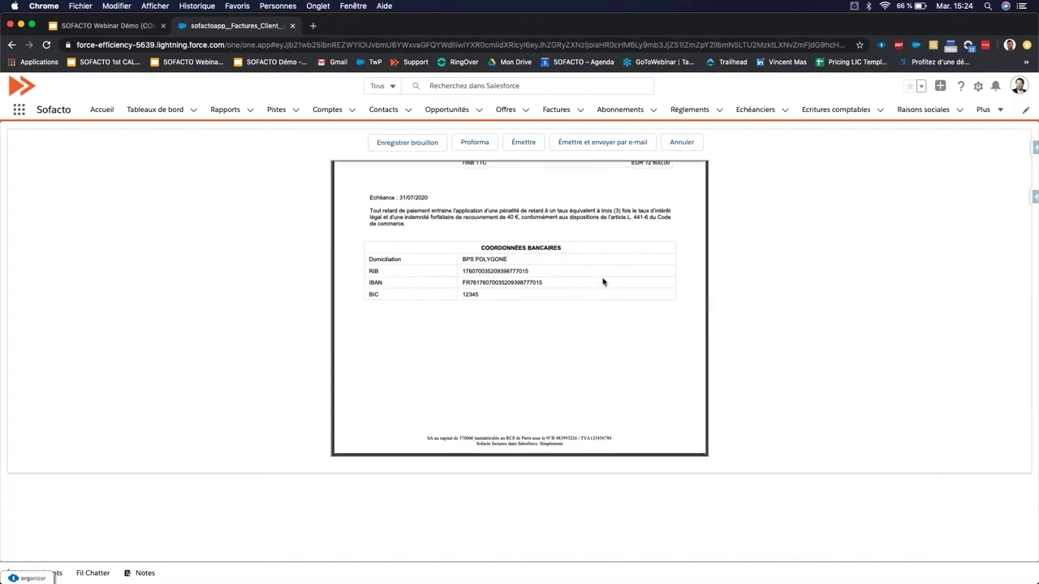
scroll(604, 282, up, 5)
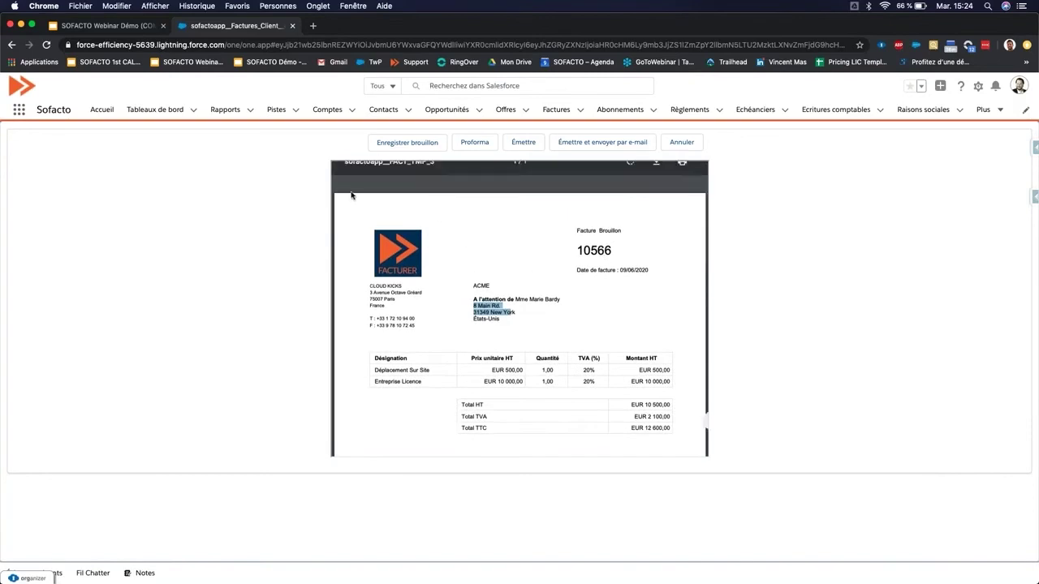
click(513, 302)
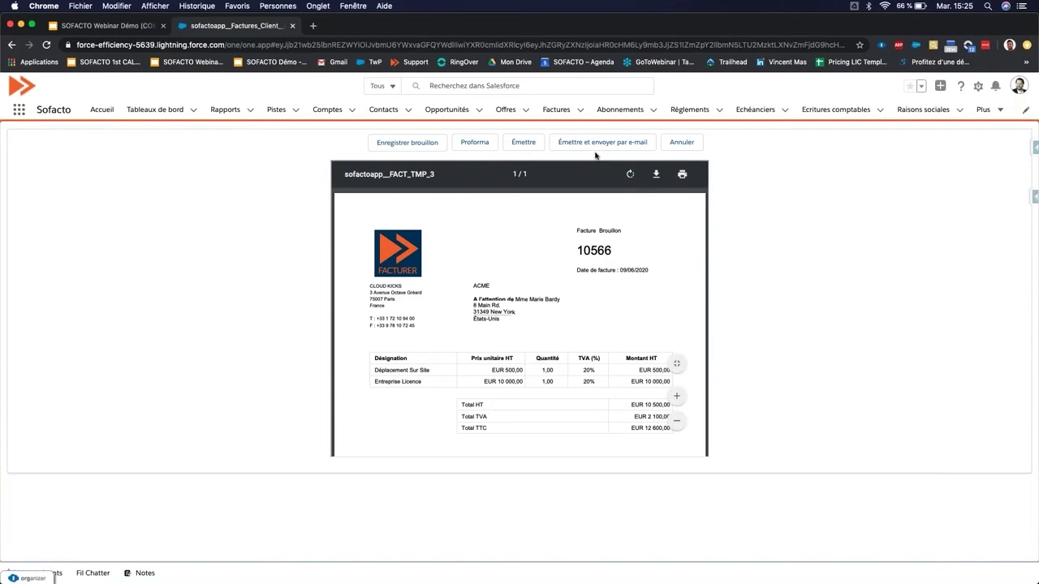
Step: Issue the invoice and e-mail it to its contact with the PDF attached, and open the issued PDF's record
click(597, 146)
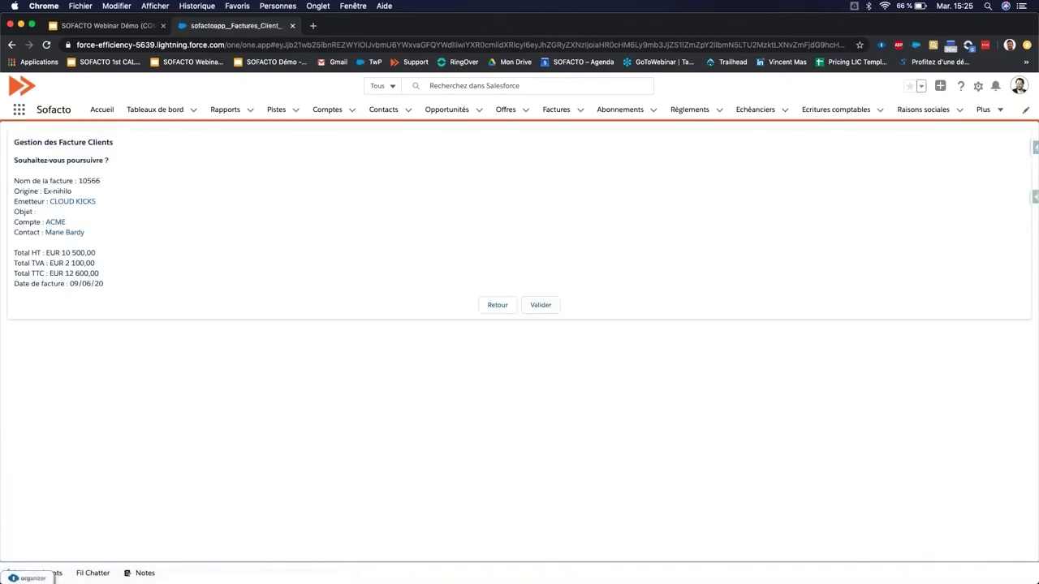
click(541, 308)
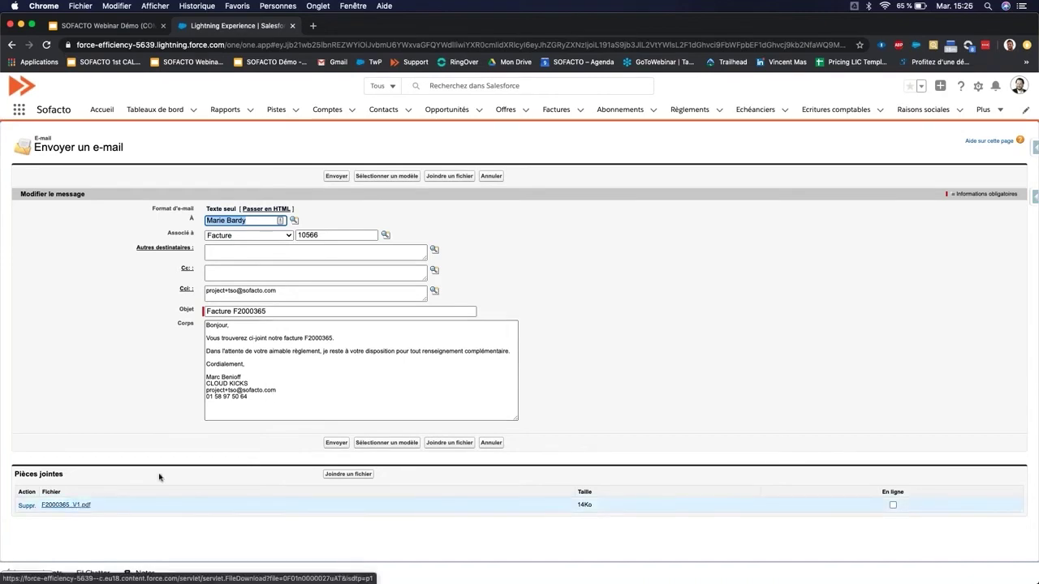
click(336, 444)
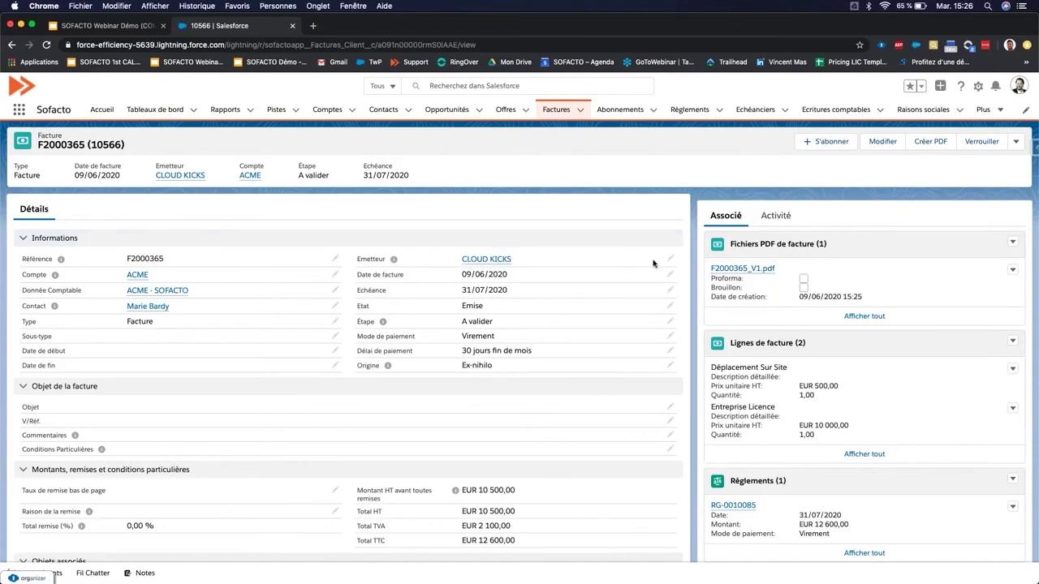
click(735, 269)
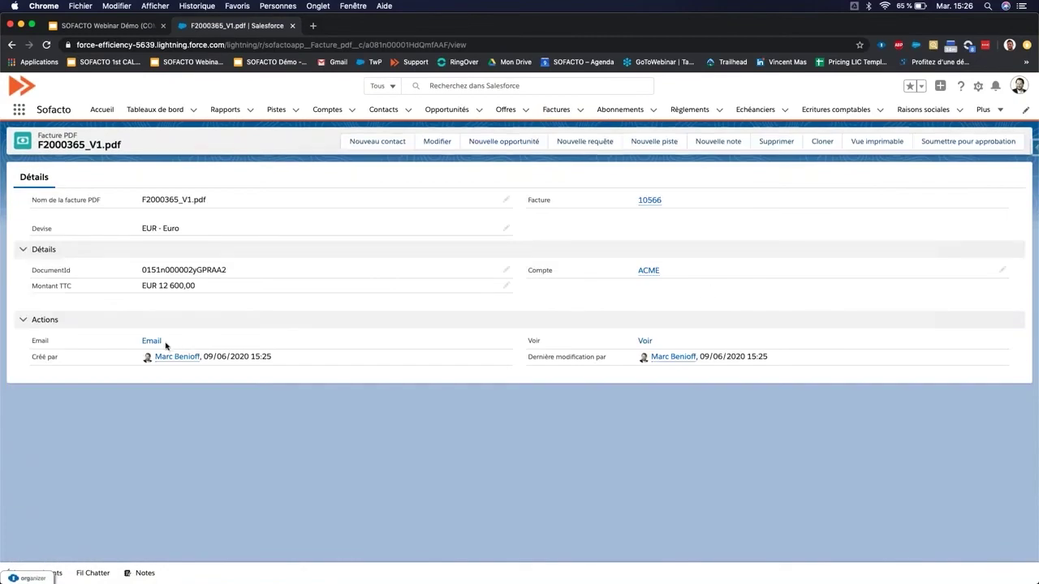
Step: View the issued invoice PDF and review the invoice record with its related PDF file, lines, payments and accounting entries
click(646, 342)
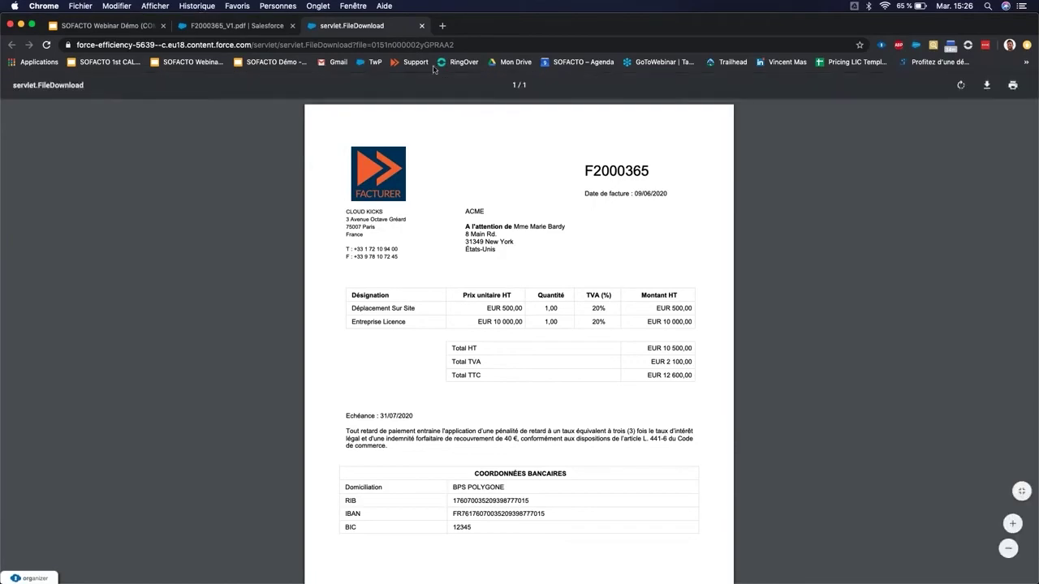
click(422, 26)
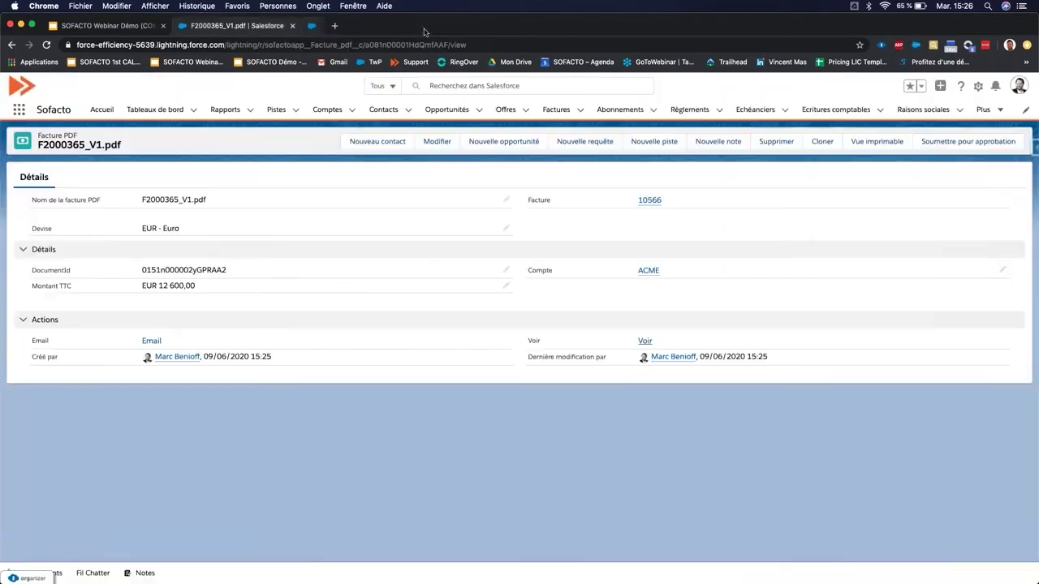
click(12, 45)
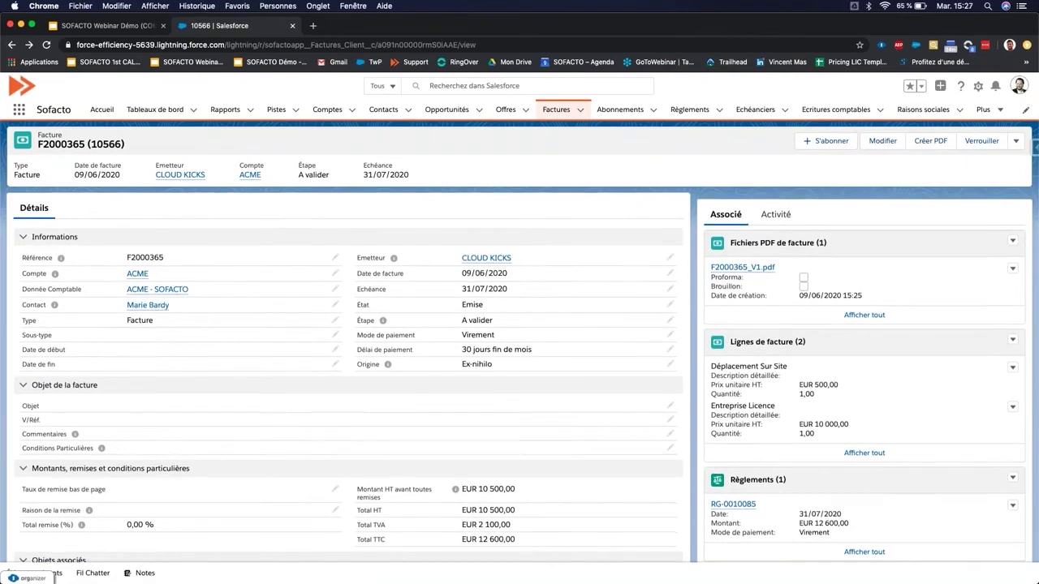
scroll(593, 310, down, 1)
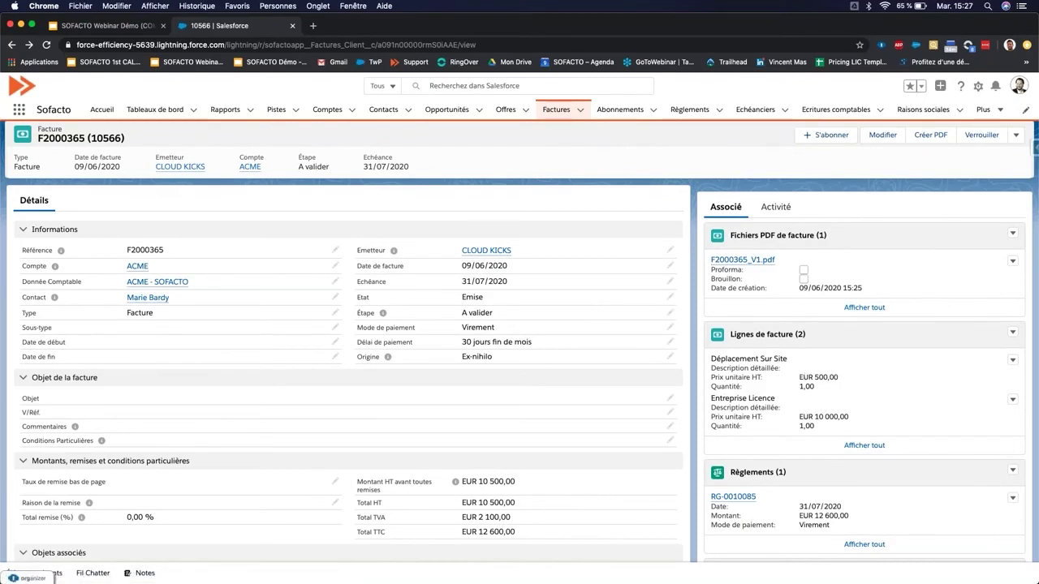
scroll(950, 399, down, 5)
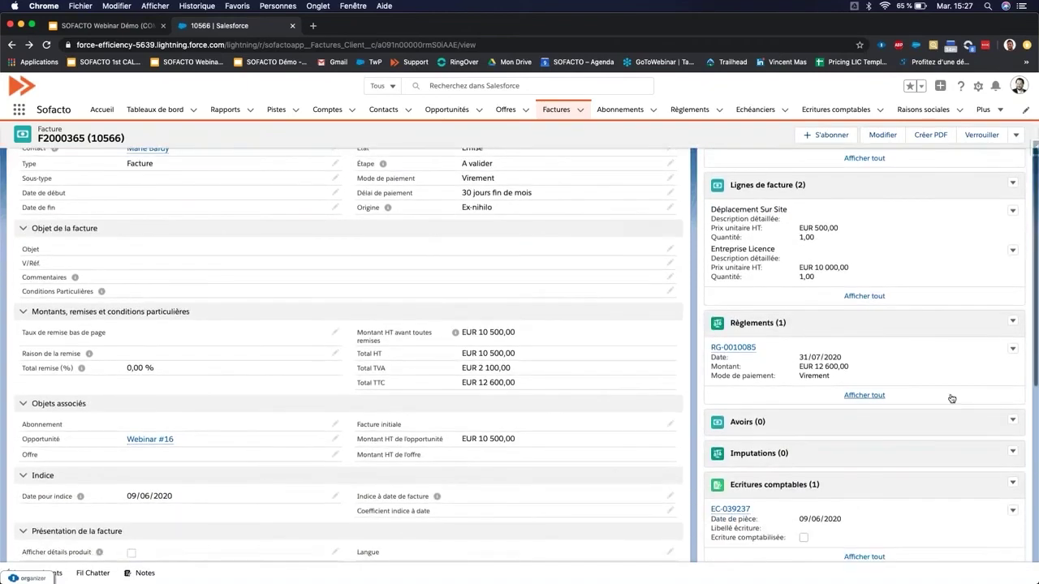
scroll(872, 233, up, 5)
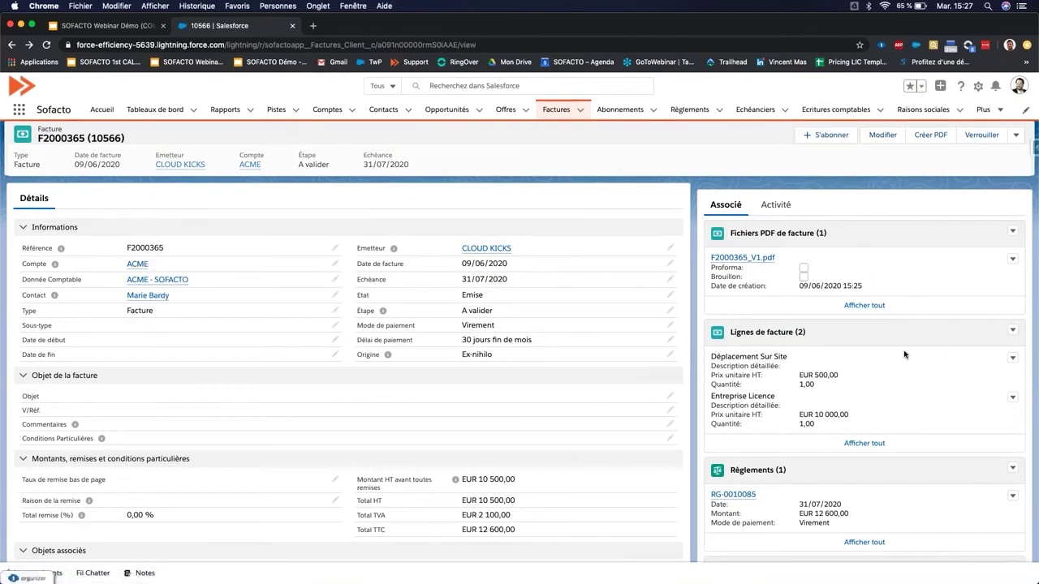
scroll(904, 355, down, 5)
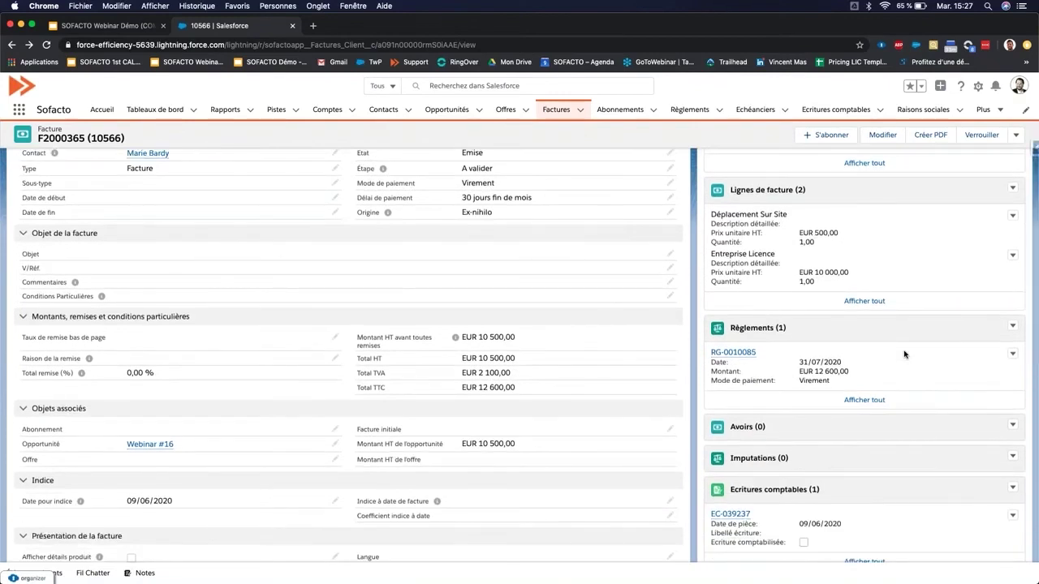
Step: Start a credit note from the invoice, try the subtypes Annulation and Remboursement, and cancel its creation
click(1014, 427)
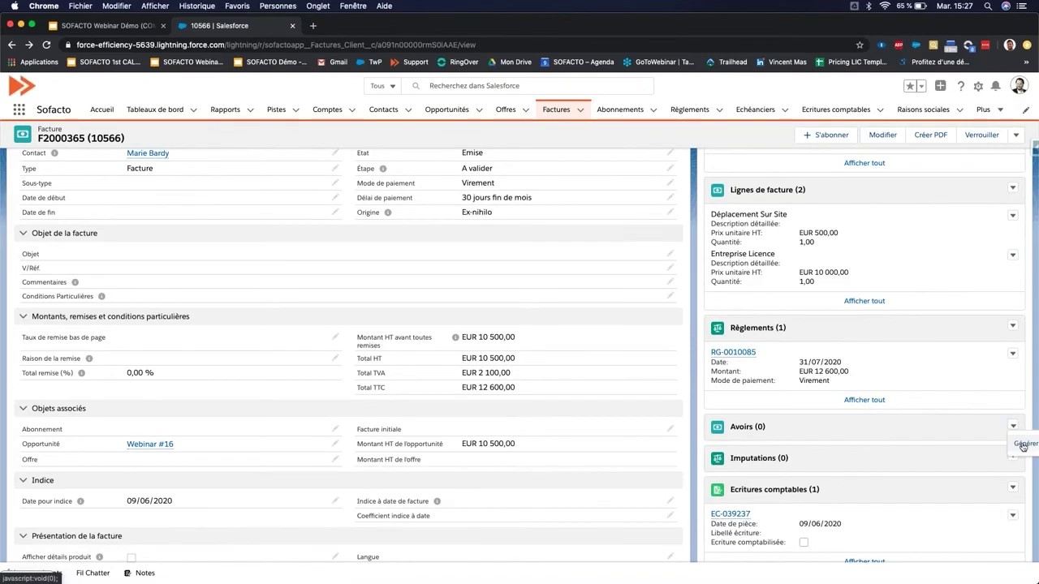
click(1022, 445)
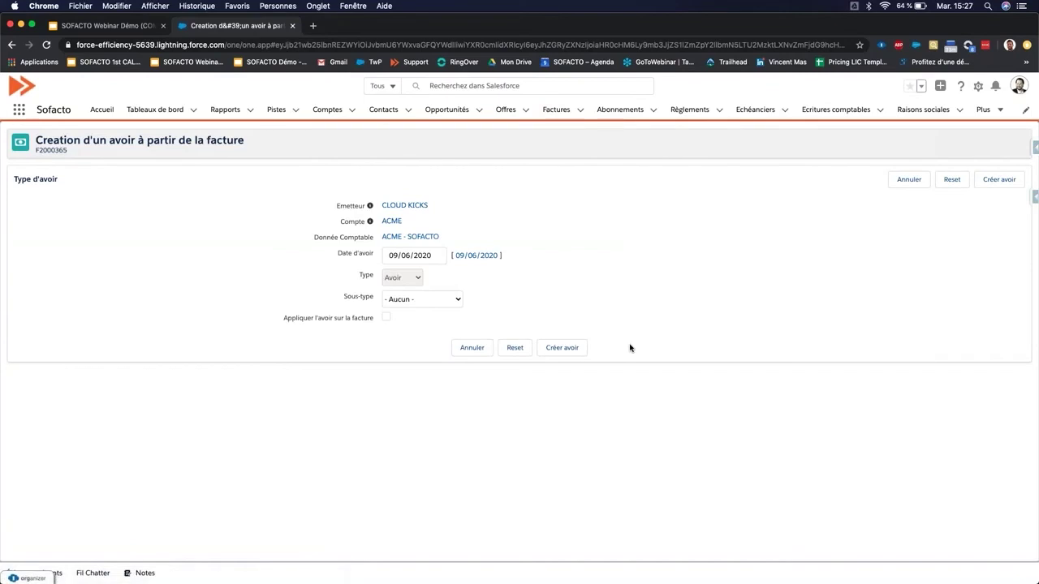
click(416, 299)
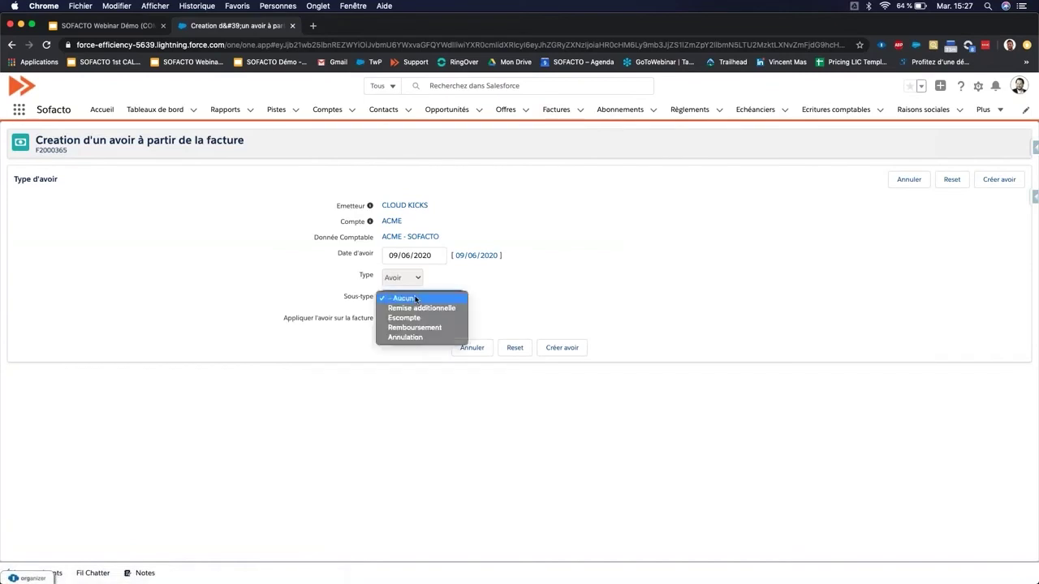
click(413, 337)
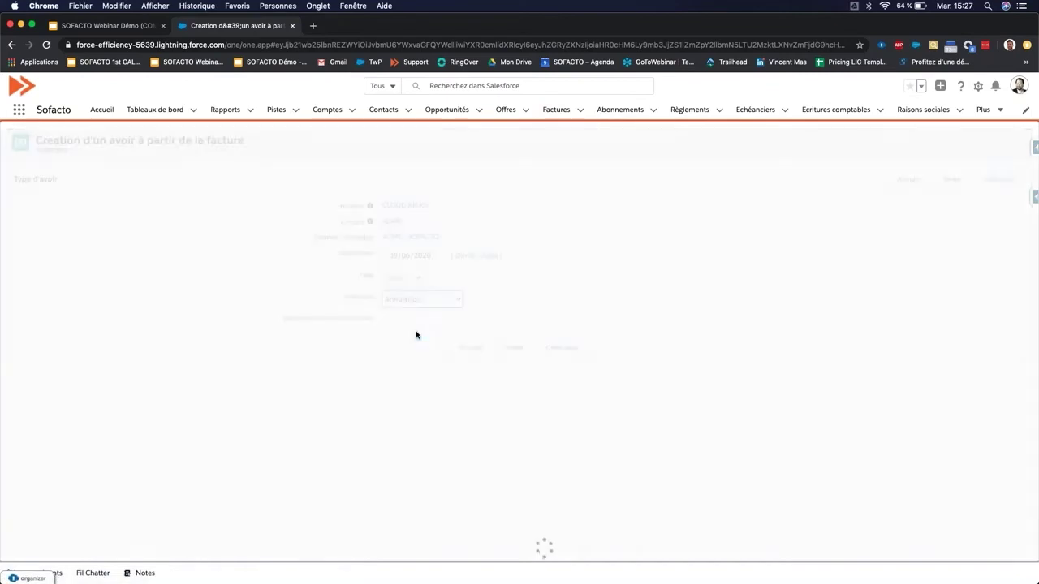
click(415, 299)
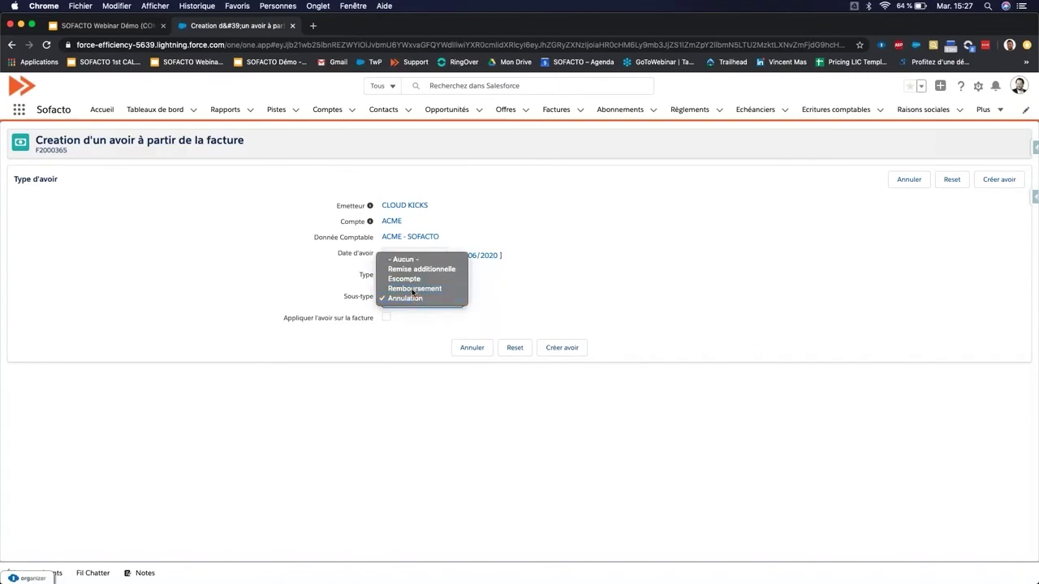
click(413, 289)
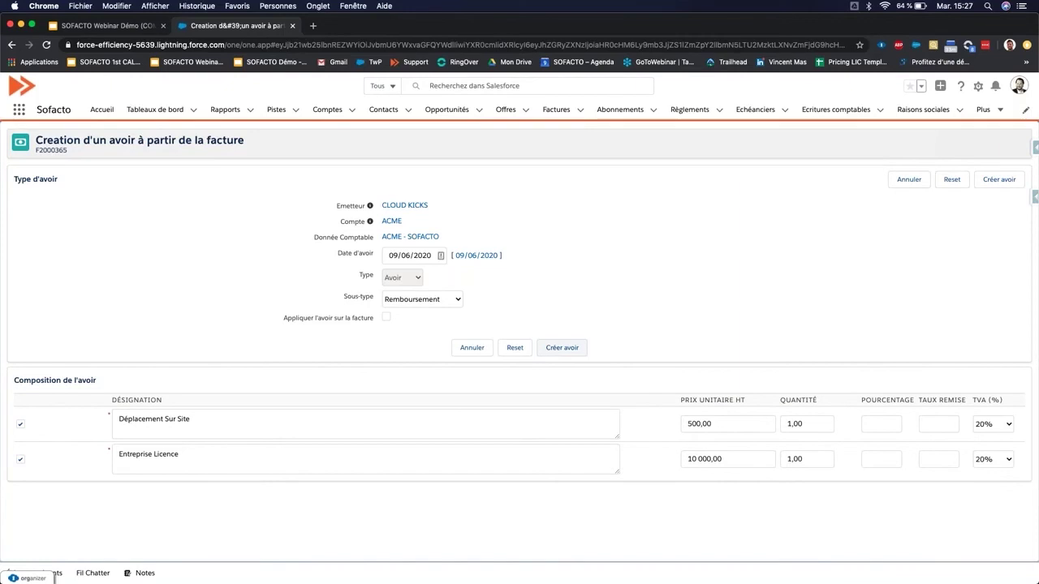
click(475, 348)
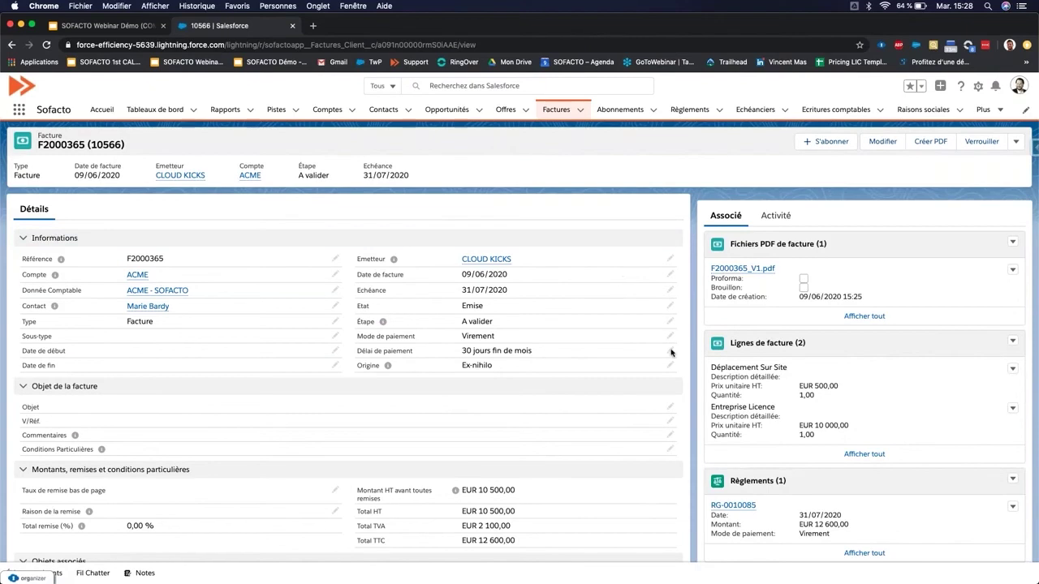
Step: Review the invoice's related payment and its payment summary with recovery status, percentage paid and balance due
scroll(715, 372, down, 3)
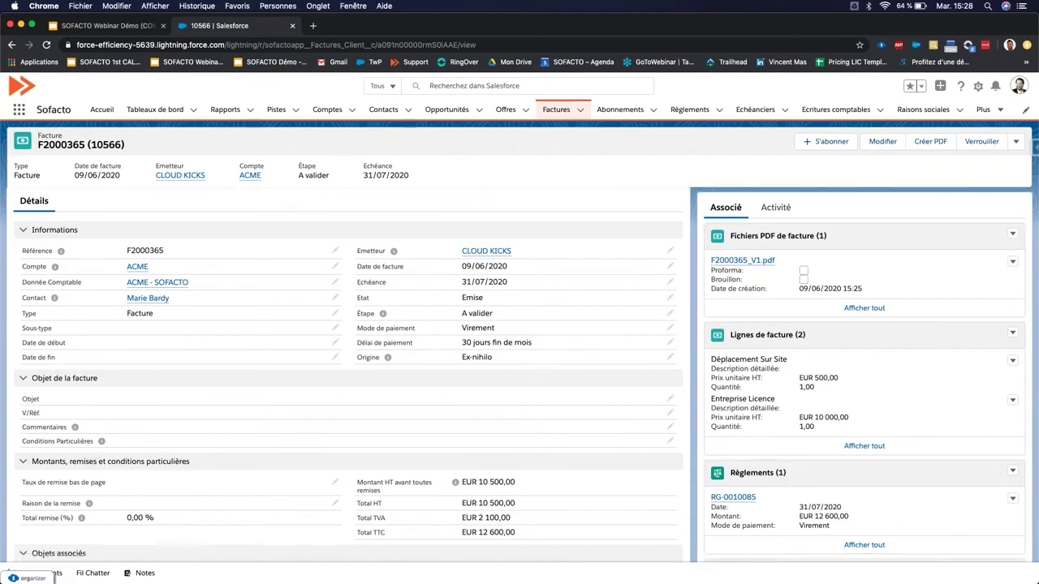
scroll(520, 357, down, 4)
scroll(520, 357, up, 2)
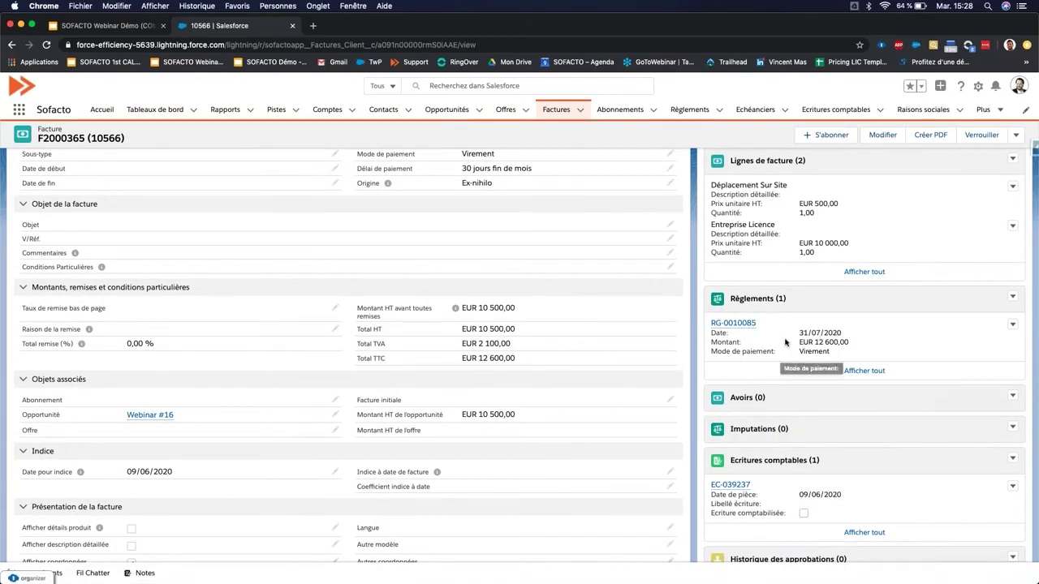
mouse_move(743, 324)
scroll(614, 367, down, 4)
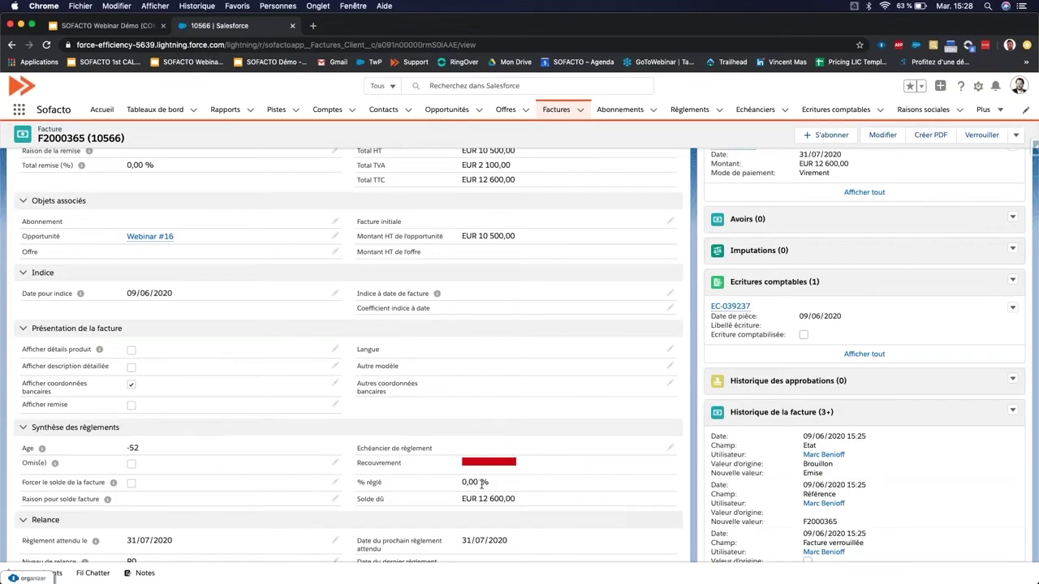
scroll(582, 467, up, 3)
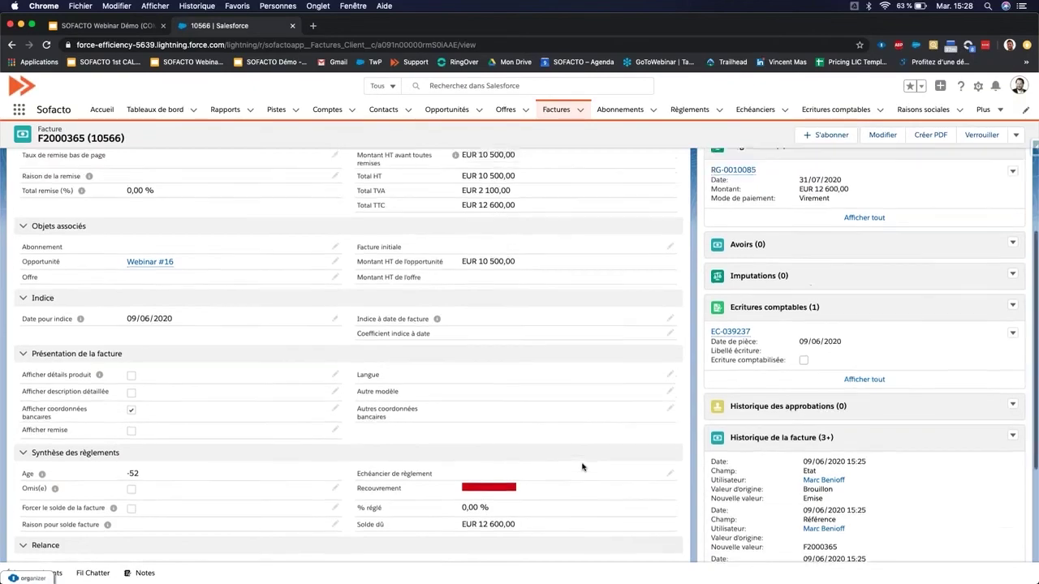
scroll(520, 356, up, 1)
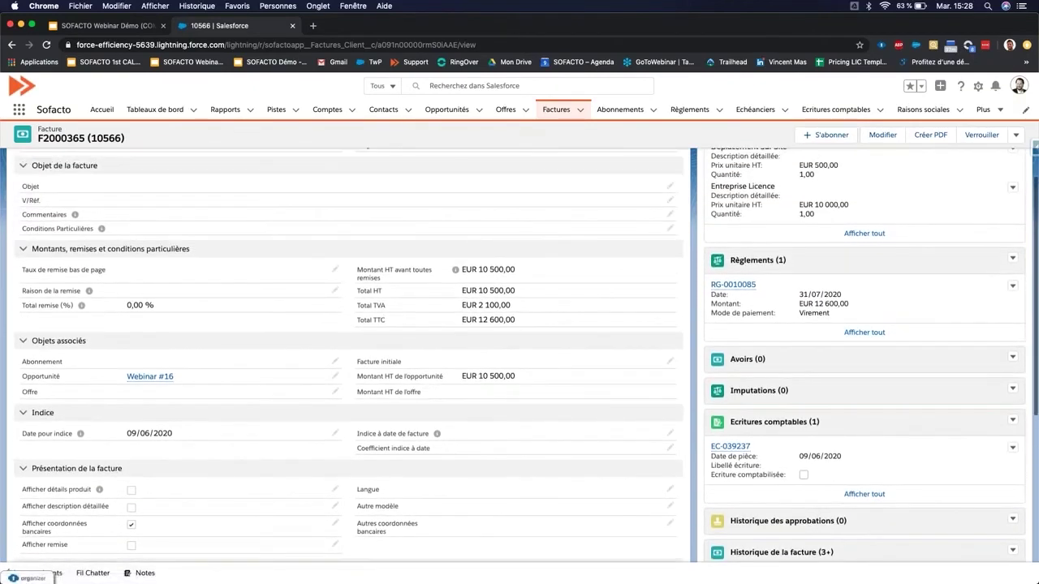
Step: Record the invoice's payment as received by removing its En attente status and setting its date to 09/06/2020
click(1012, 288)
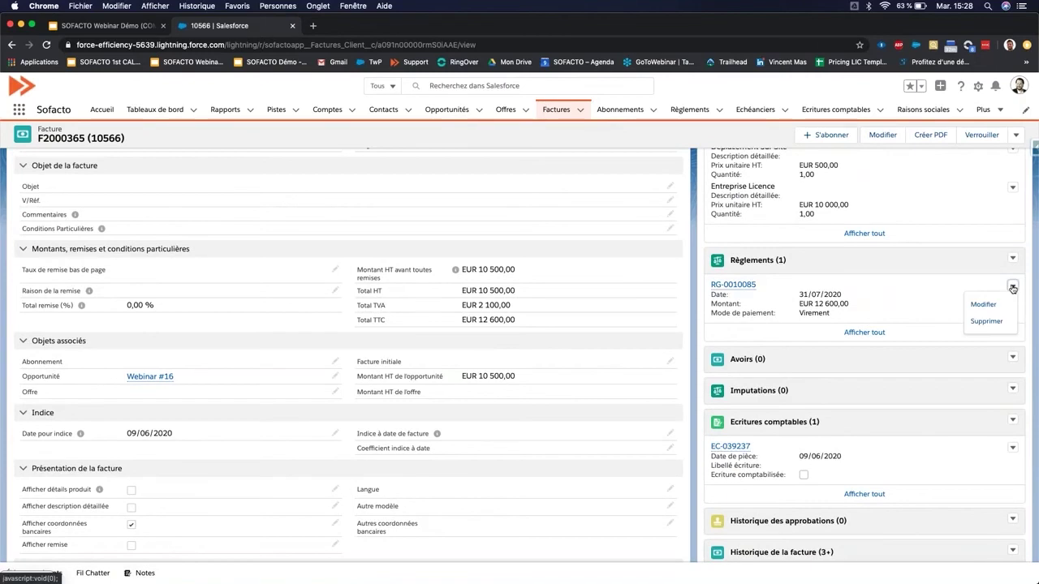
click(976, 307)
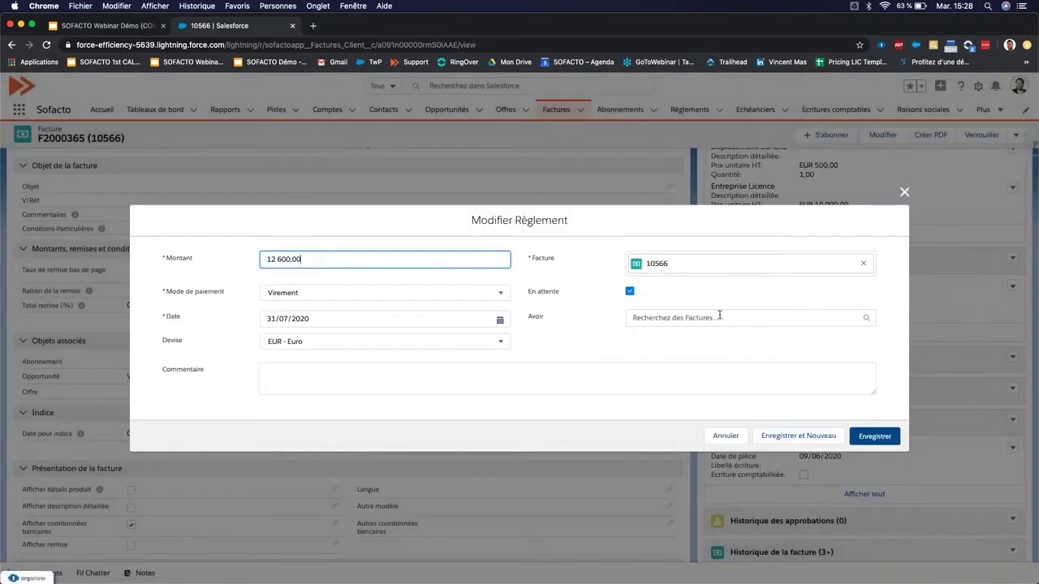
click(630, 292)
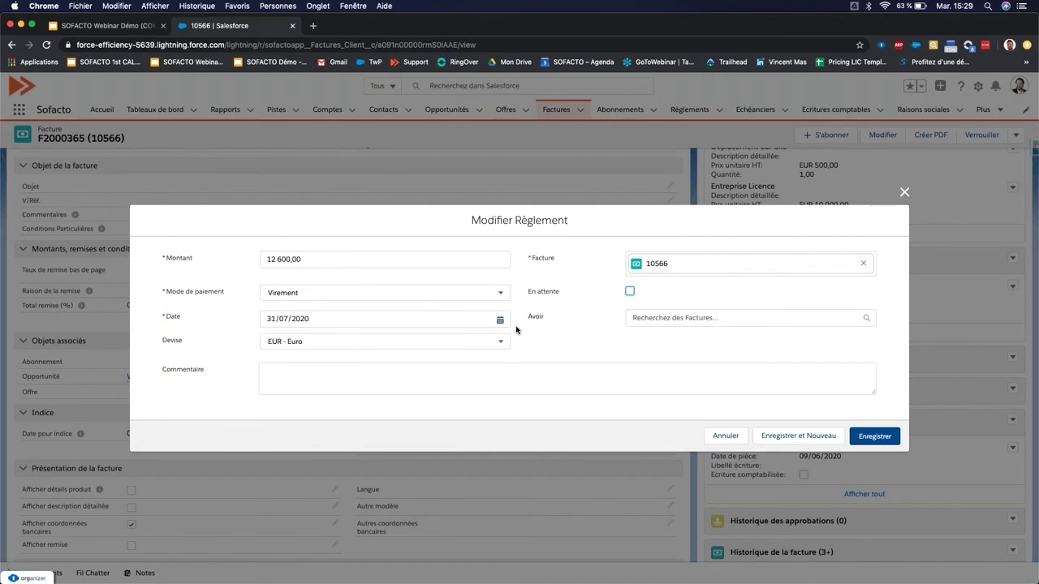
click(375, 324)
click(338, 406)
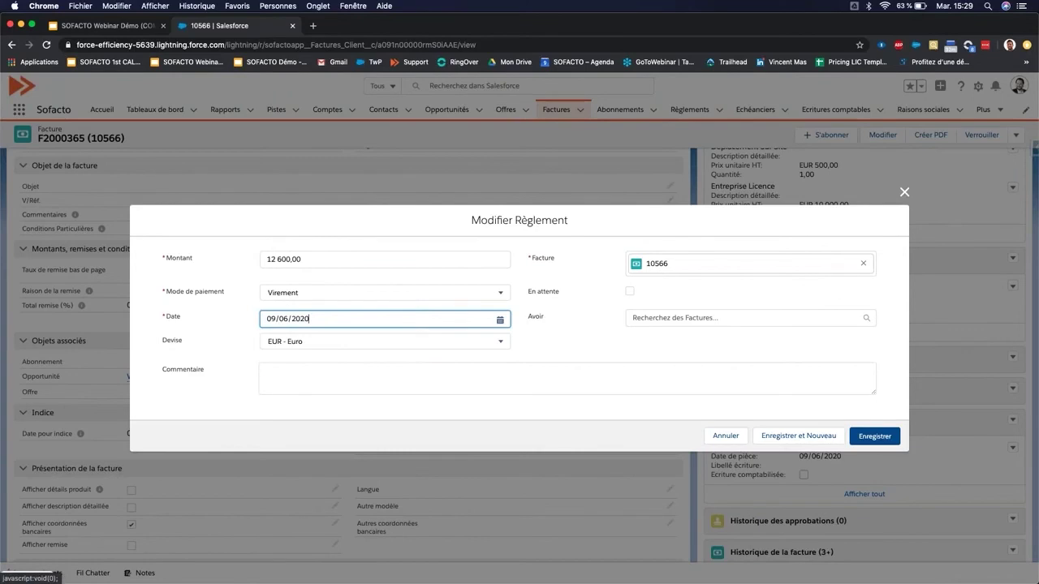
click(875, 437)
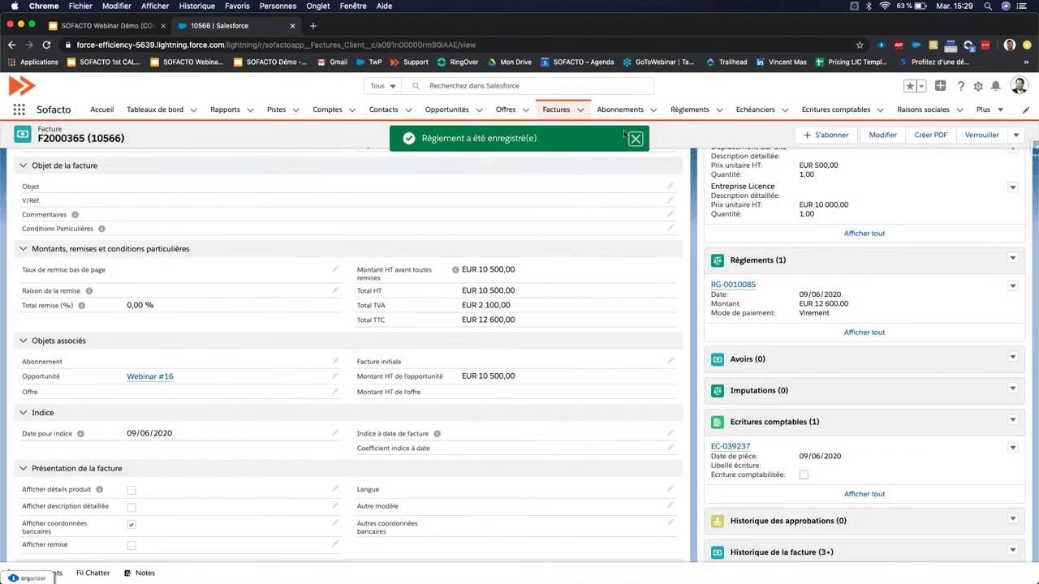
Step: Check the paid invoice in the list of issued invoices and open its accounting entry to review the entry lines
click(555, 113)
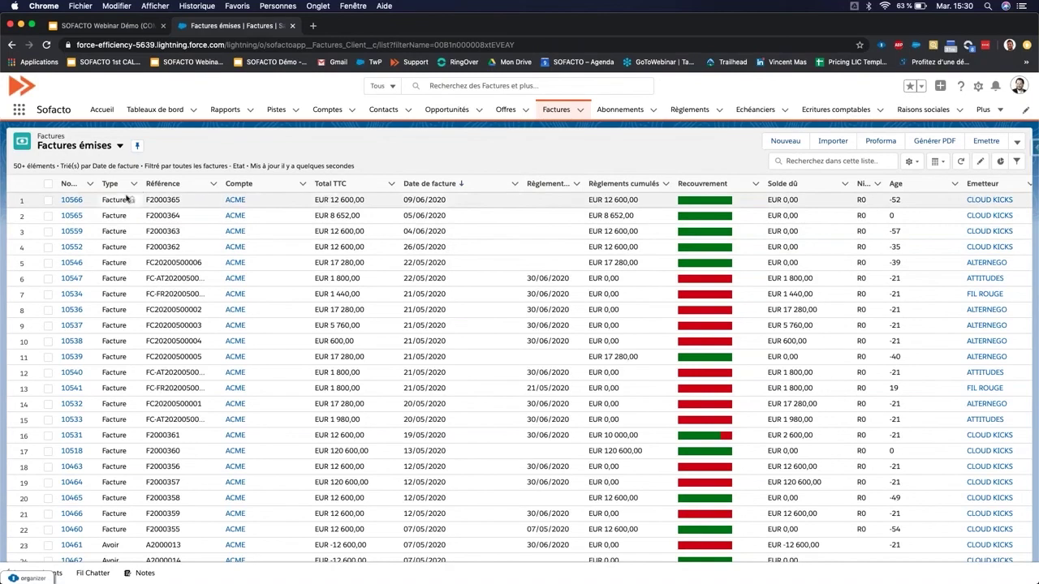
click(68, 200)
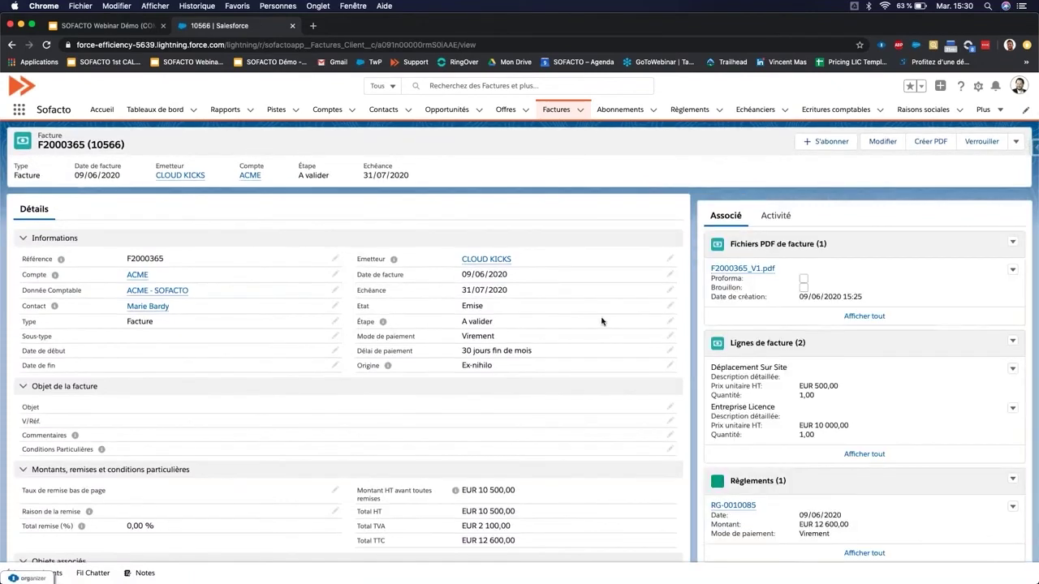
scroll(349, 341, down, 3)
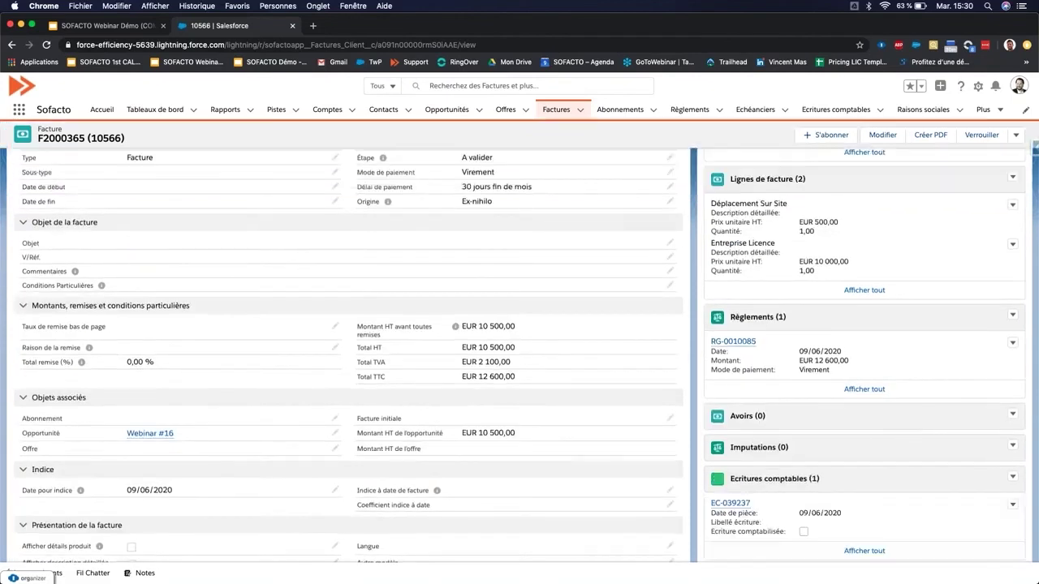
scroll(350, 357, down, 2)
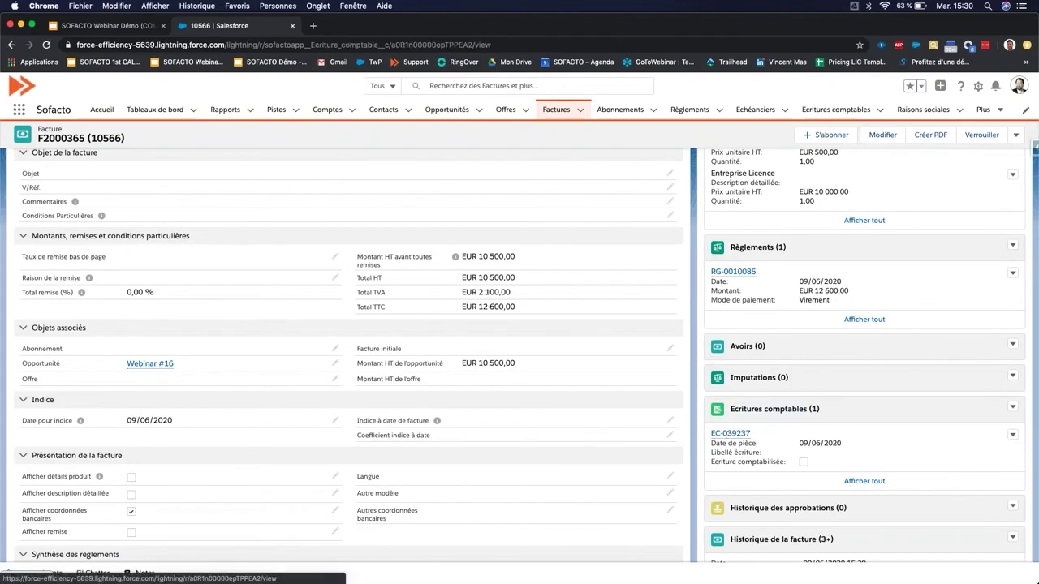
click(729, 435)
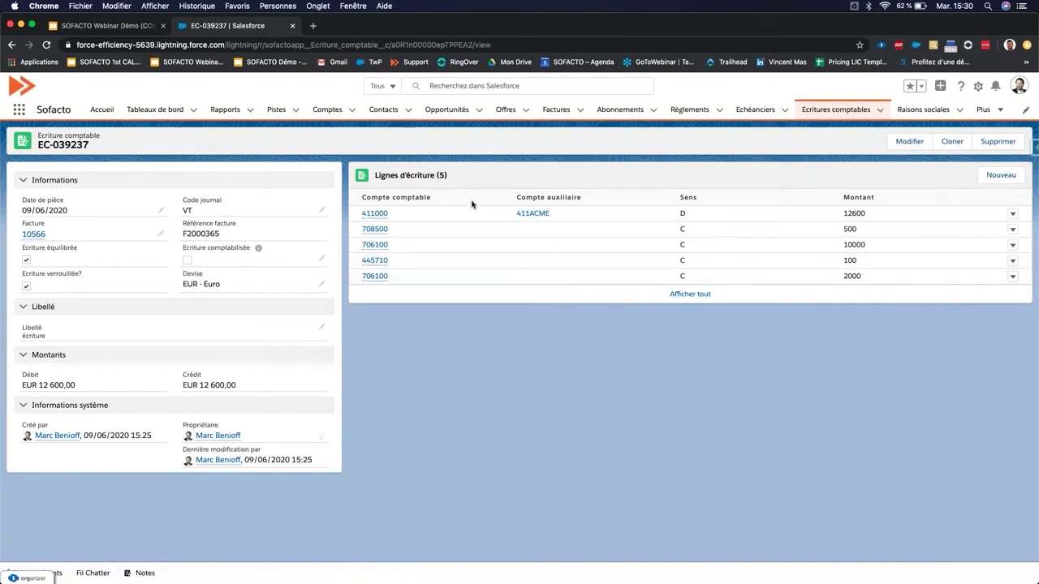
Step: Create an offer from the opportunity Webinar #16 and generate a PDF preview of it to review
click(441, 113)
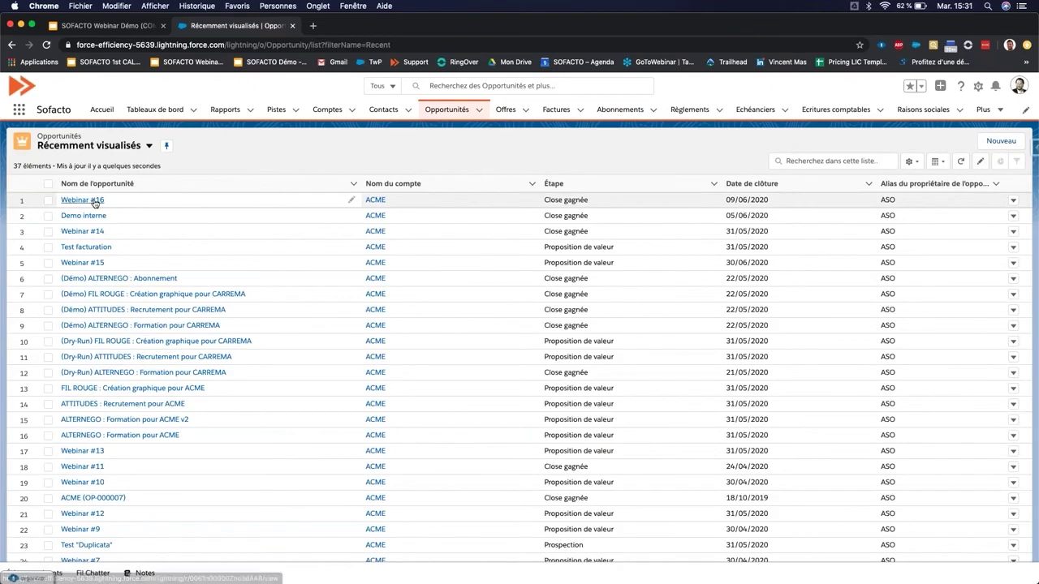
click(93, 201)
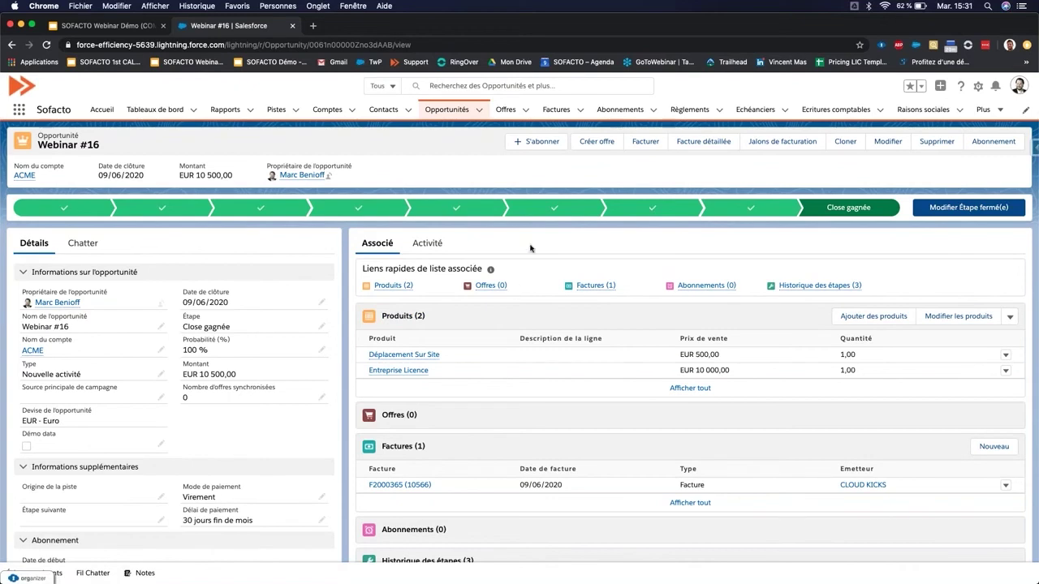
click(589, 142)
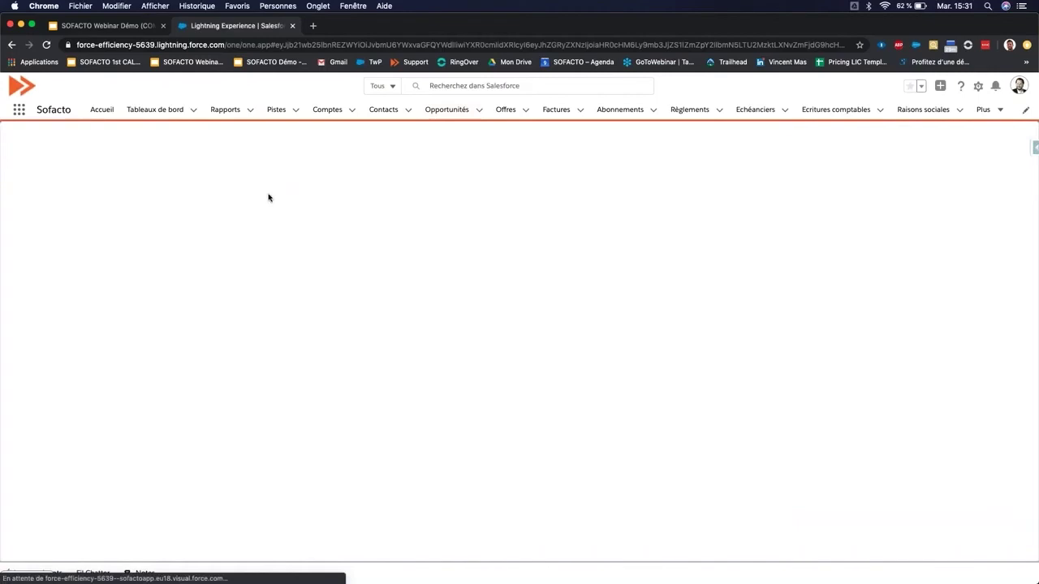
click(544, 174)
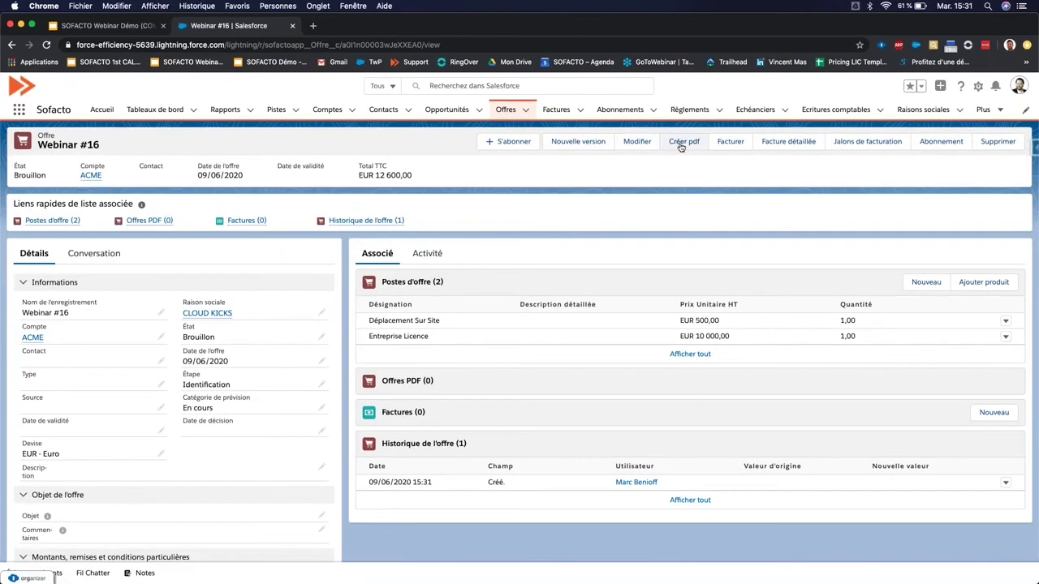
click(682, 142)
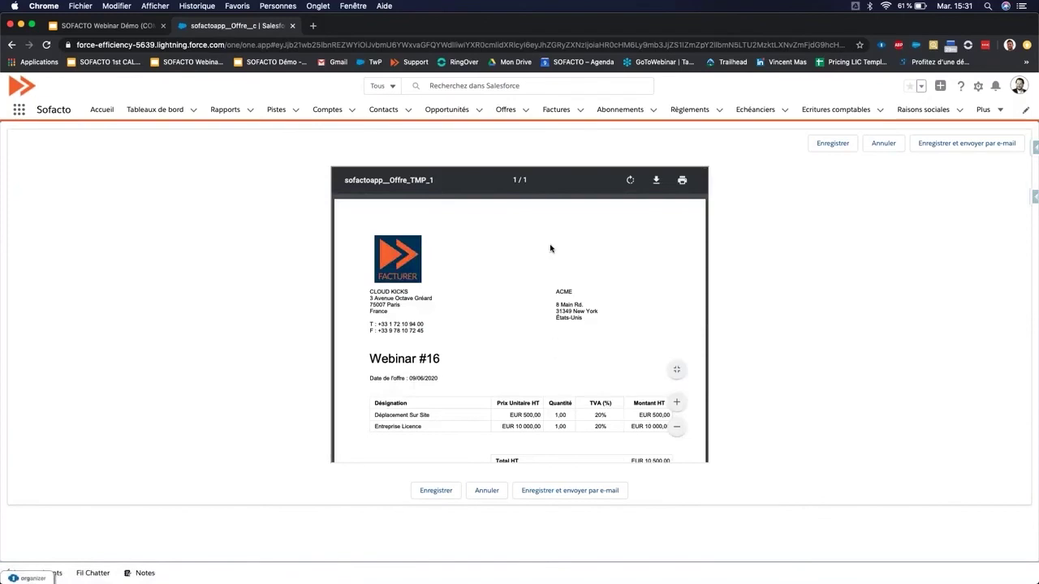
scroll(552, 268, down, 5)
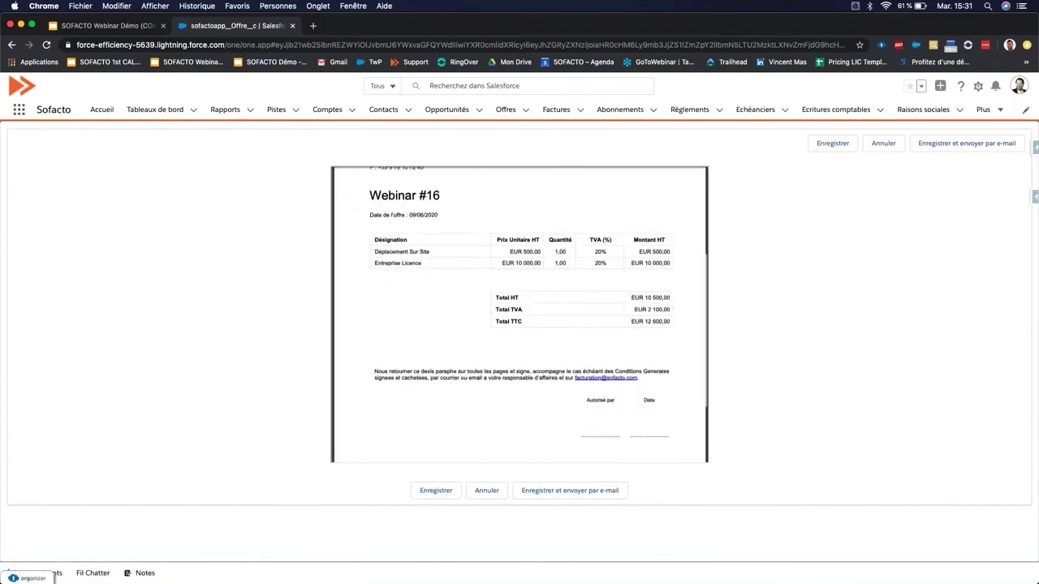
Step: Read through the offer's PDF preview, including its lines, totals and signature area, and close it without saving
scroll(492, 269, up, 5)
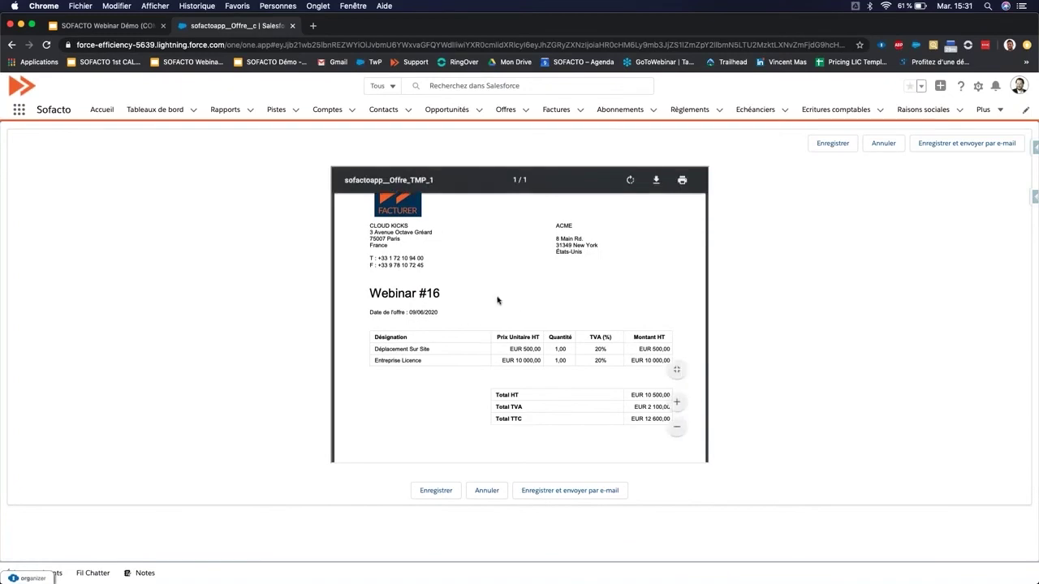
scroll(497, 301, down, 4)
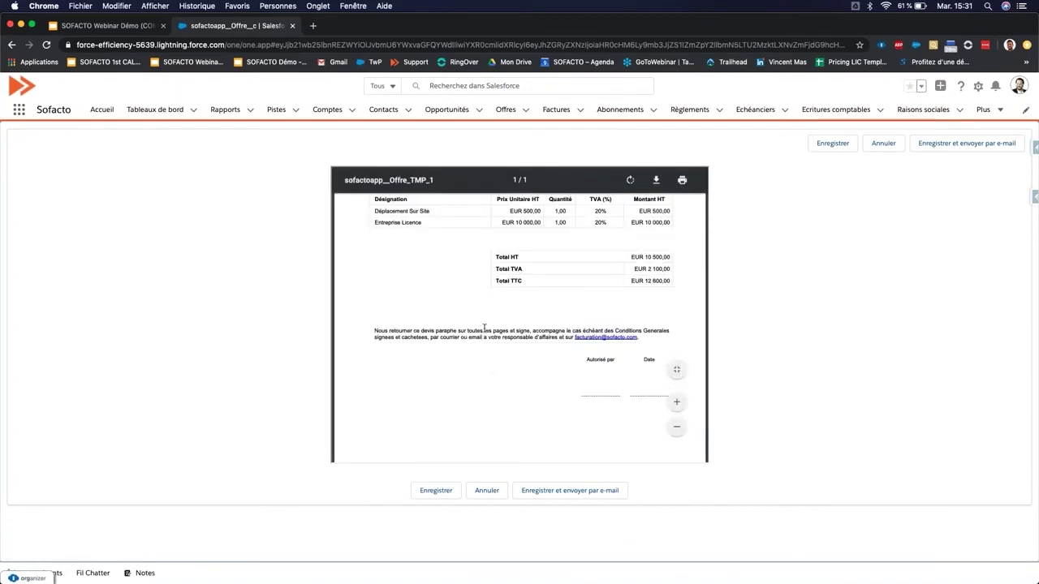
scroll(485, 328, up, 3)
scroll(486, 309, down, 4)
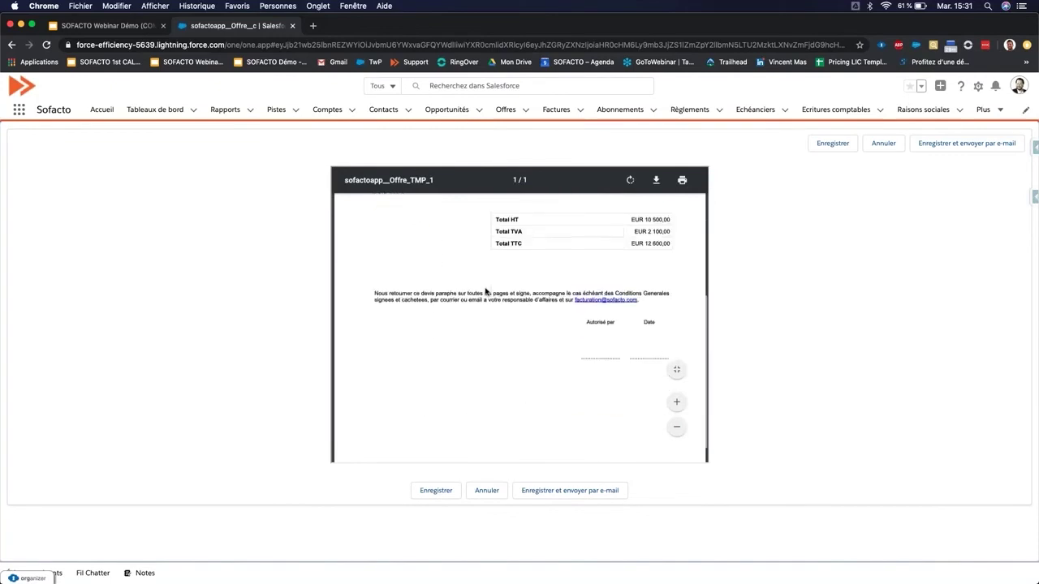
click(487, 491)
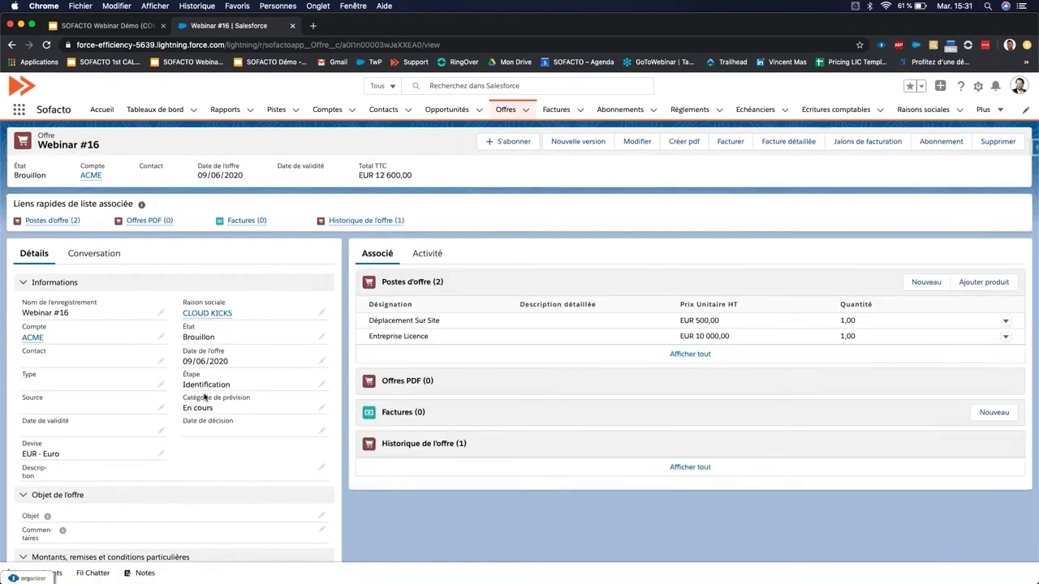
Step: Review the offer's amounts, presentation options, billing plan and associated objects, and open its linked opportunity Webinar #16
scroll(163, 431, down, 10)
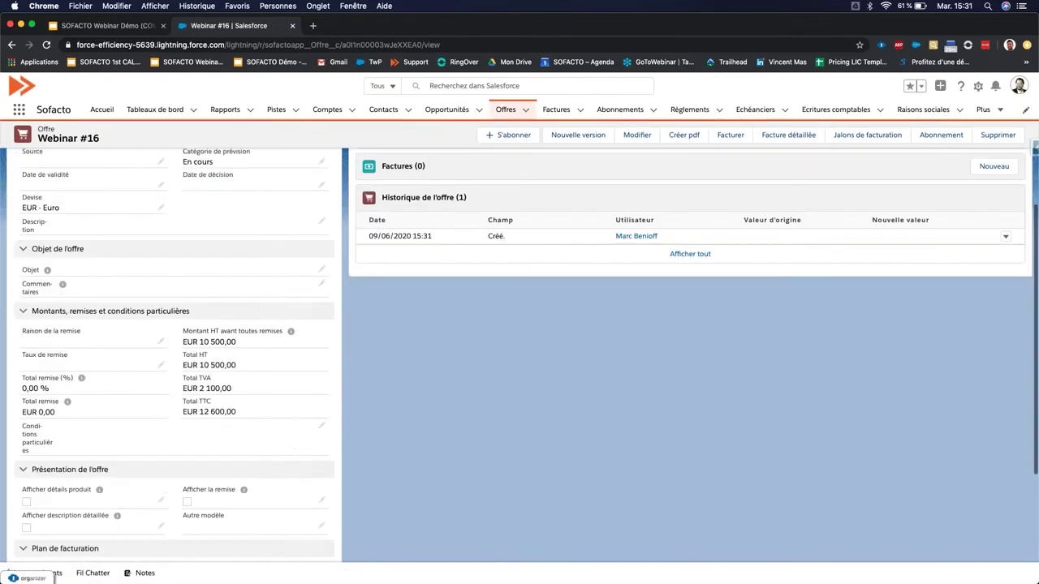
scroll(174, 366, down, 2)
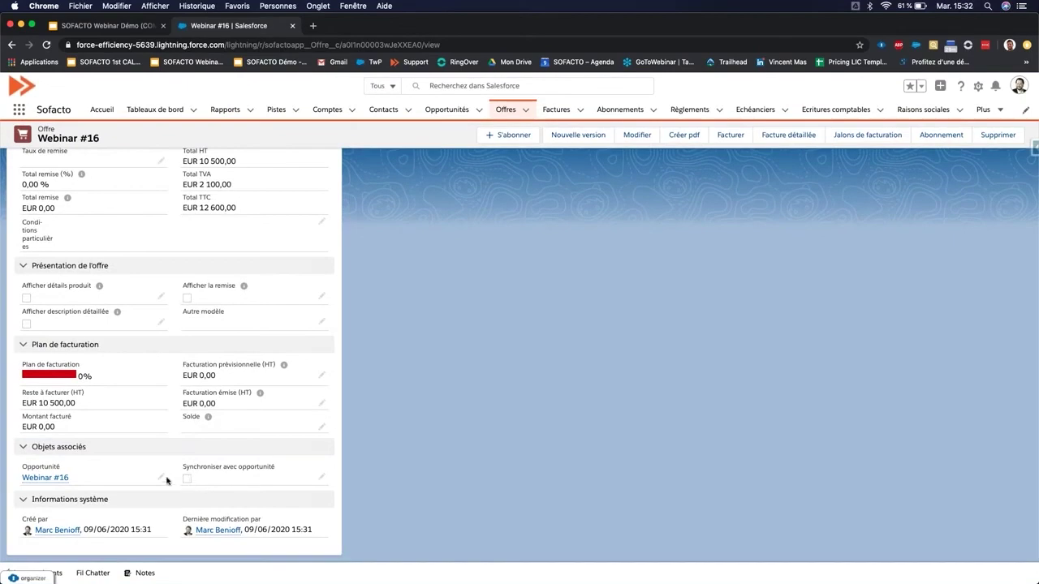
click(47, 478)
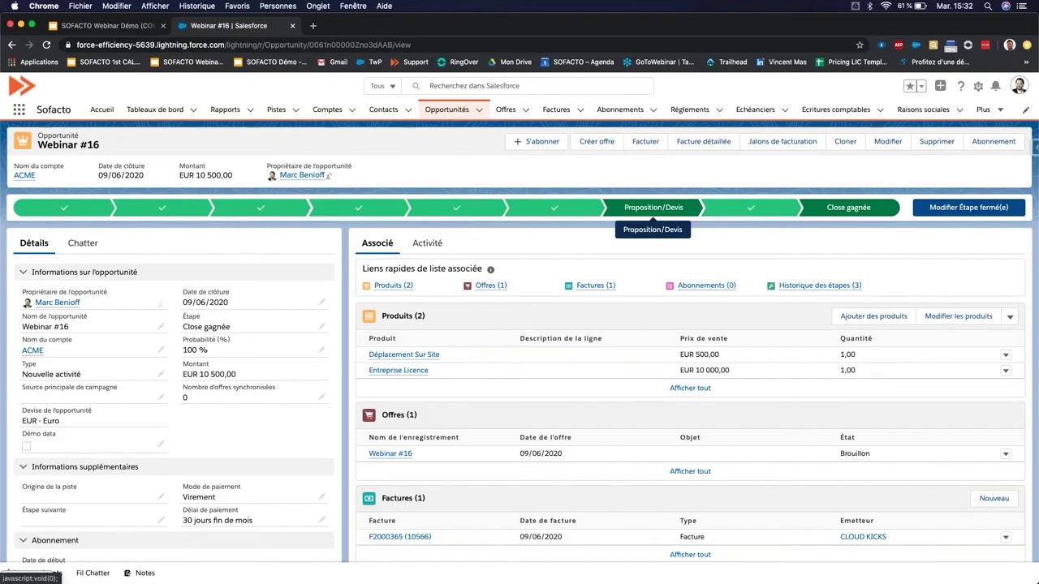
Step: Try a detailed invoice from the opportunity that excludes Déplacement Sur Site and bills 20 percent of Entreprise Licence, and cancel it
click(691, 149)
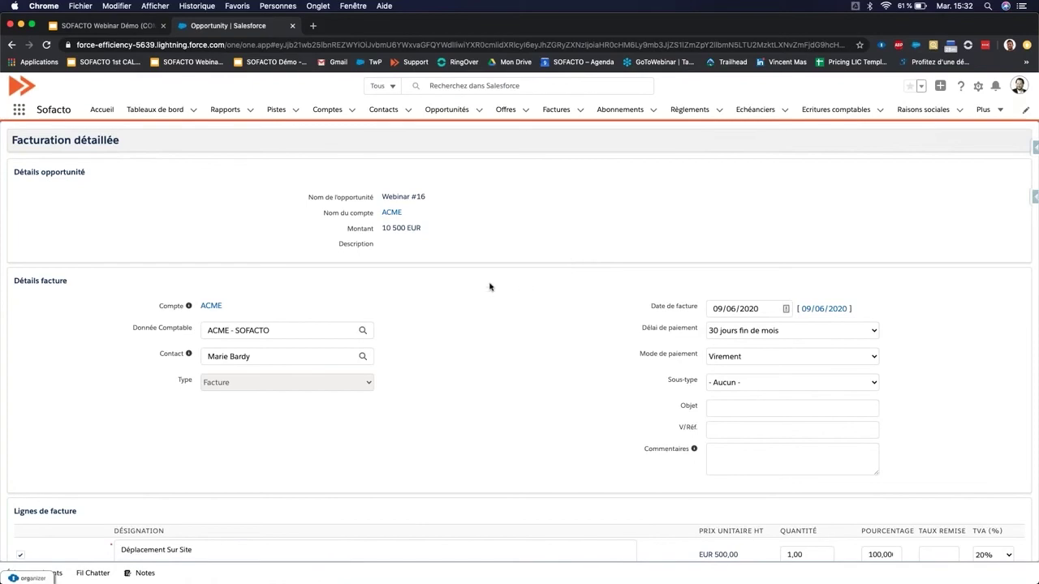
scroll(490, 287, down, 2)
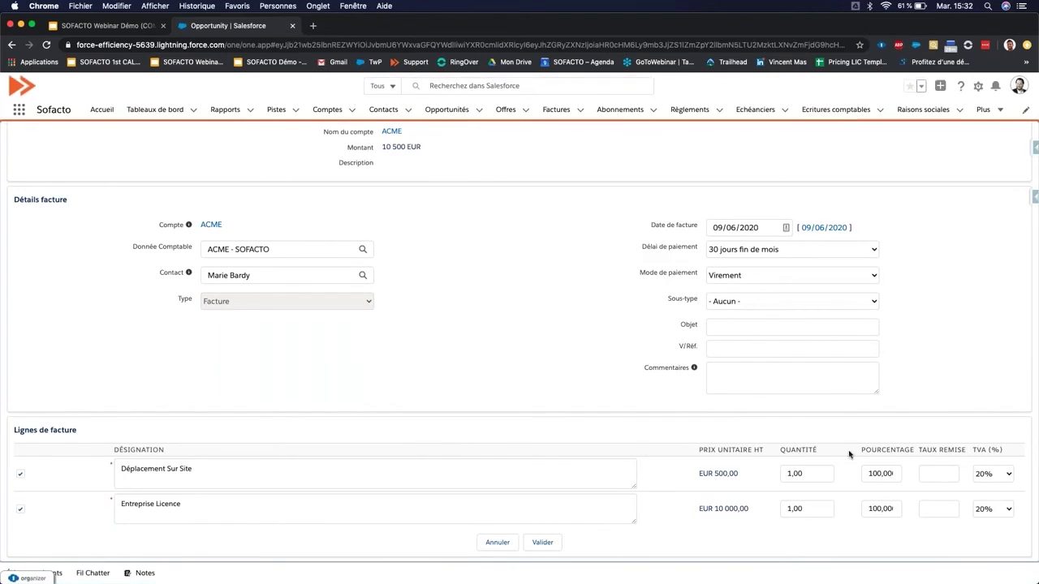
click(879, 473)
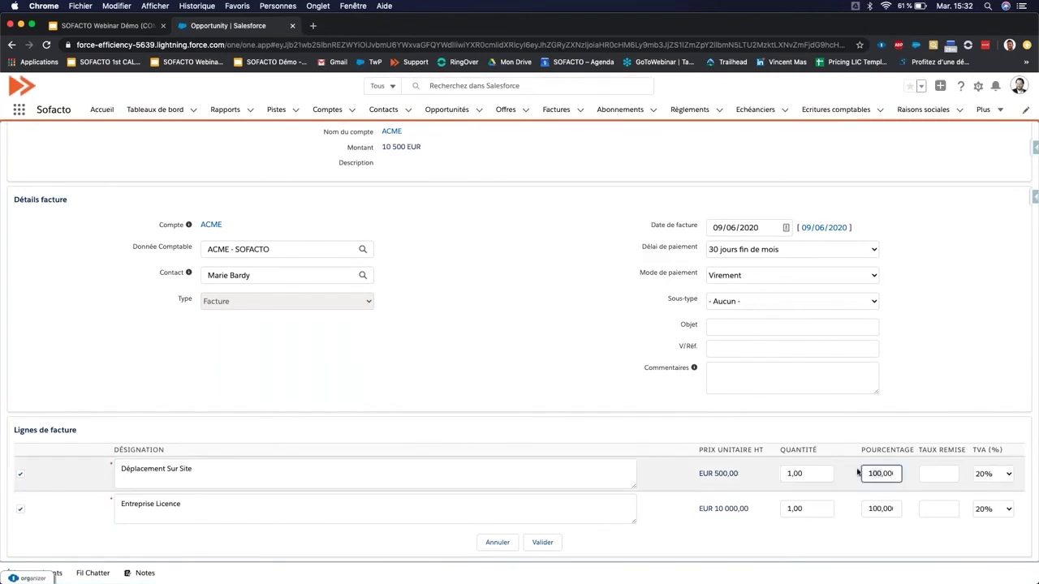
click(20, 477)
click(882, 508)
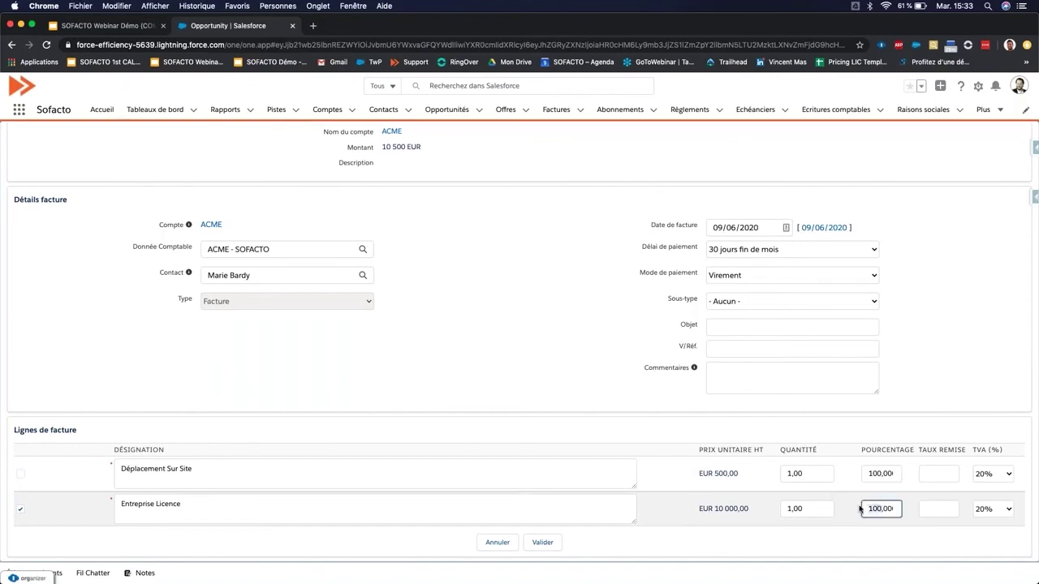
text(20)
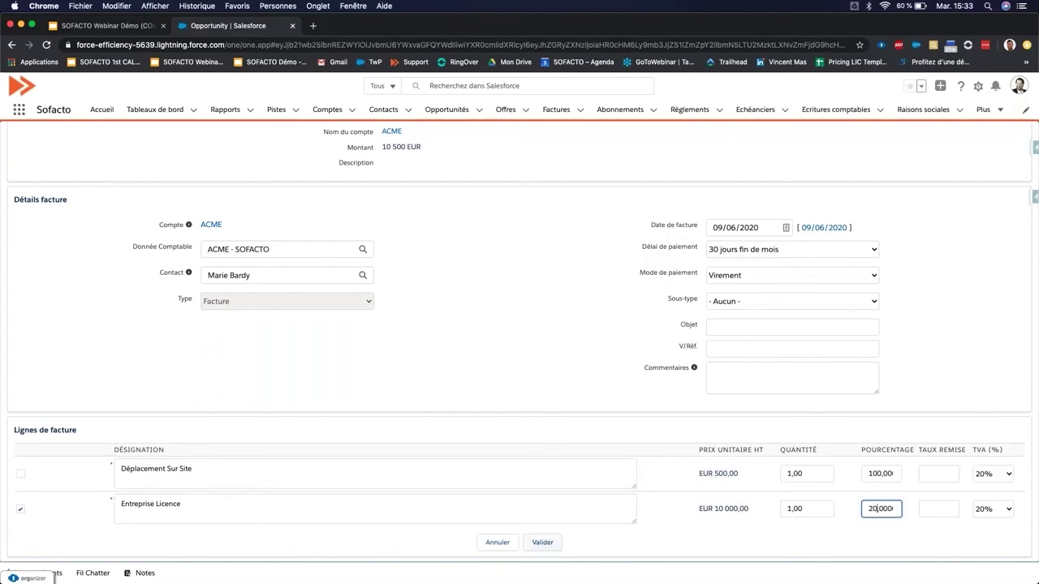
click(504, 547)
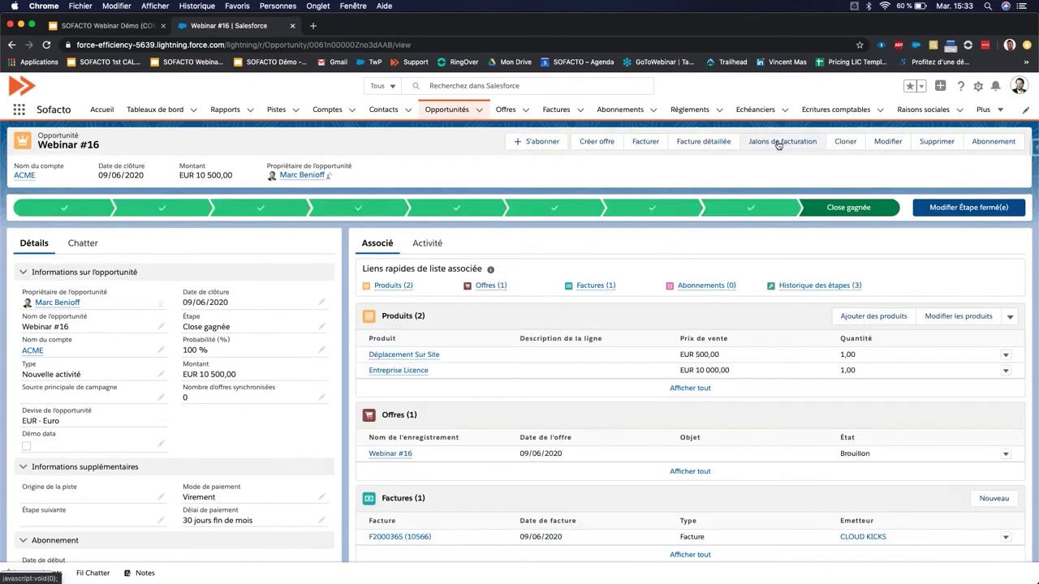
Step: Try the 40/60 billing schedule on the opportunity to see its deposit and balance milestones, and cancel it
click(778, 142)
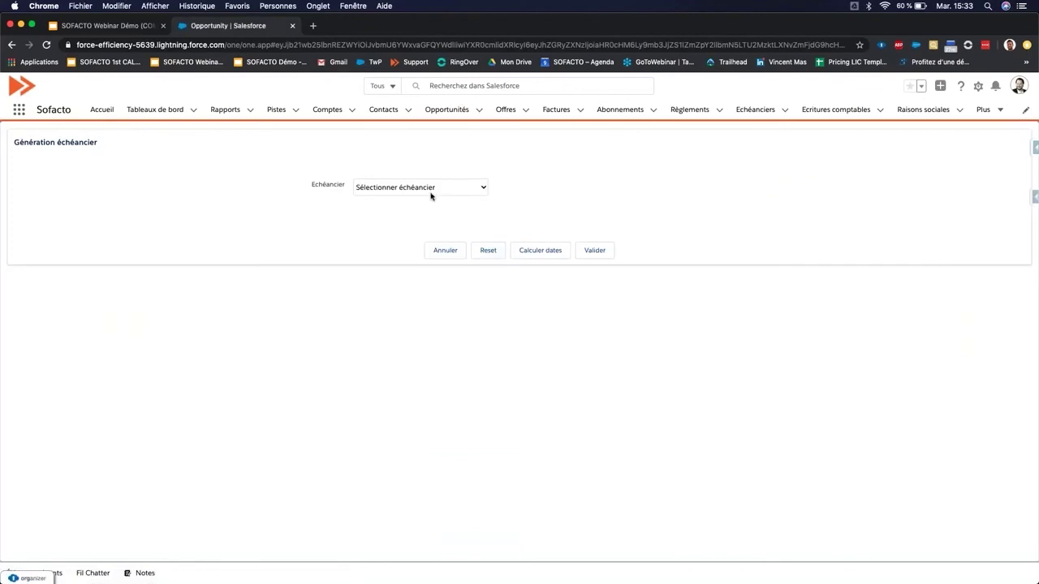
click(424, 192)
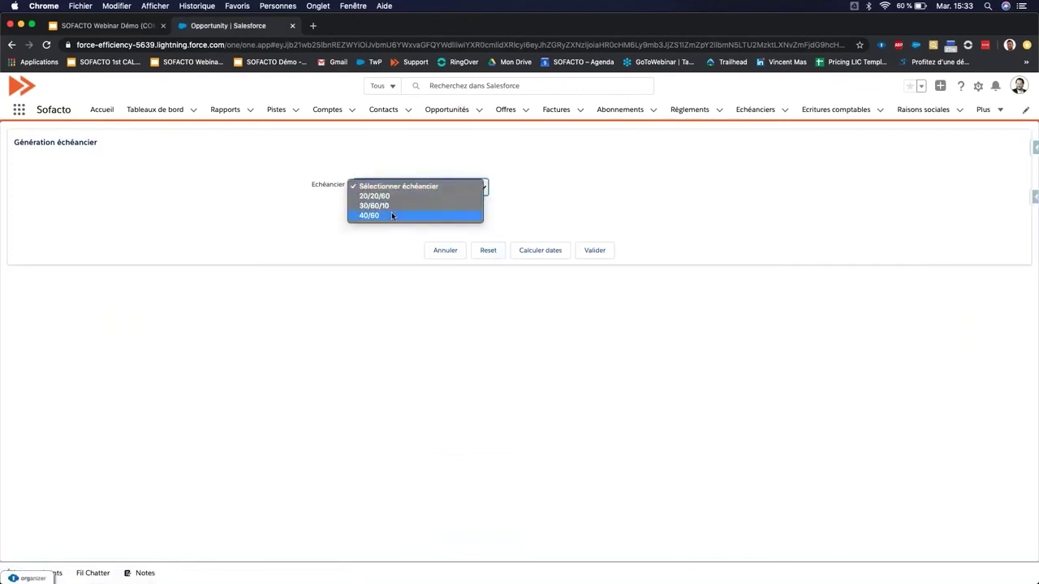
click(391, 215)
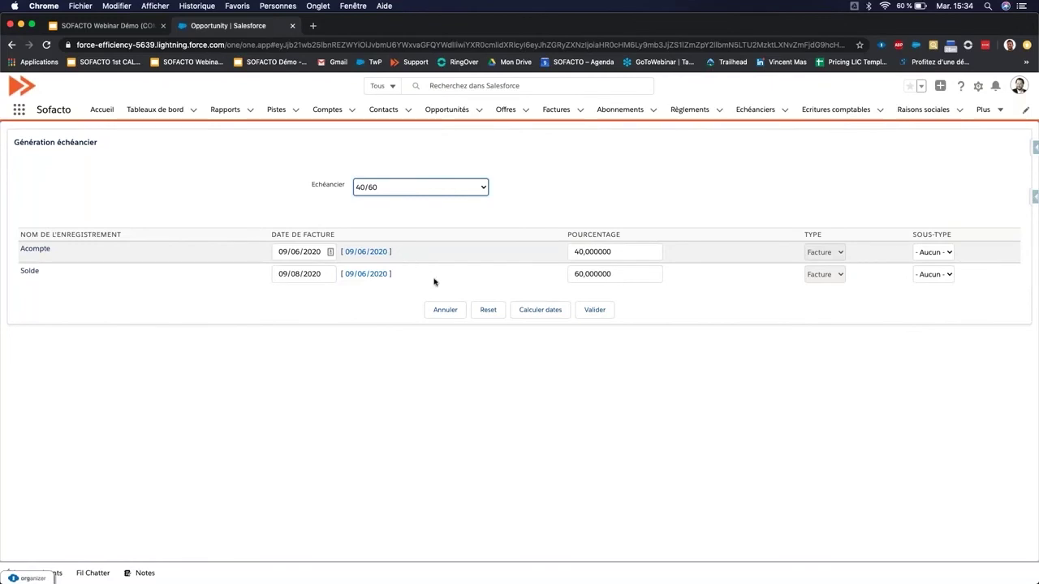
click(444, 311)
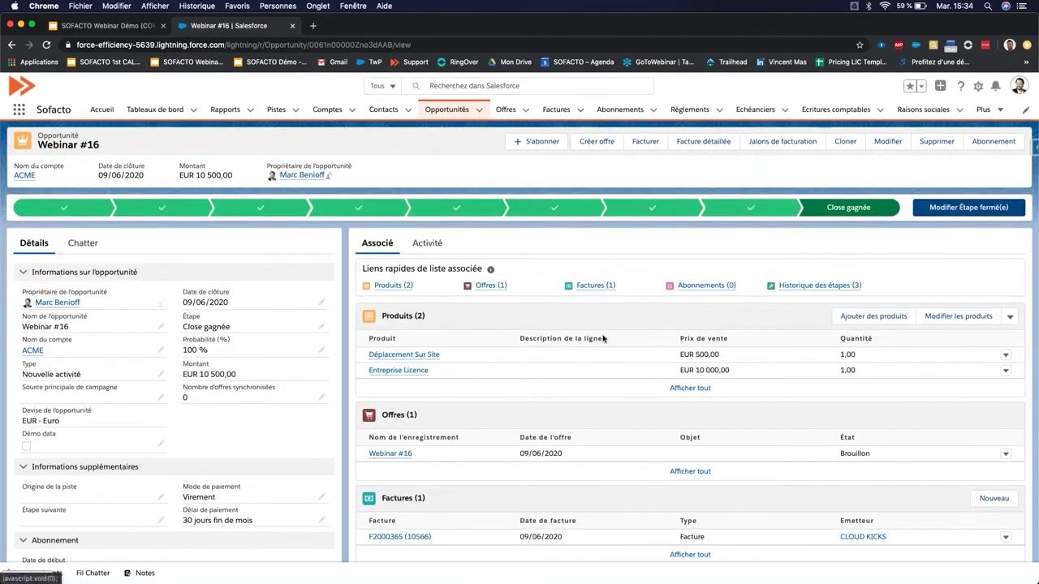
Step: Start an invoice subscription from the opportunity with start date and billing period start 09/06/2020 and initial end date 08/06/2021
scroll(487, 349, down, 5)
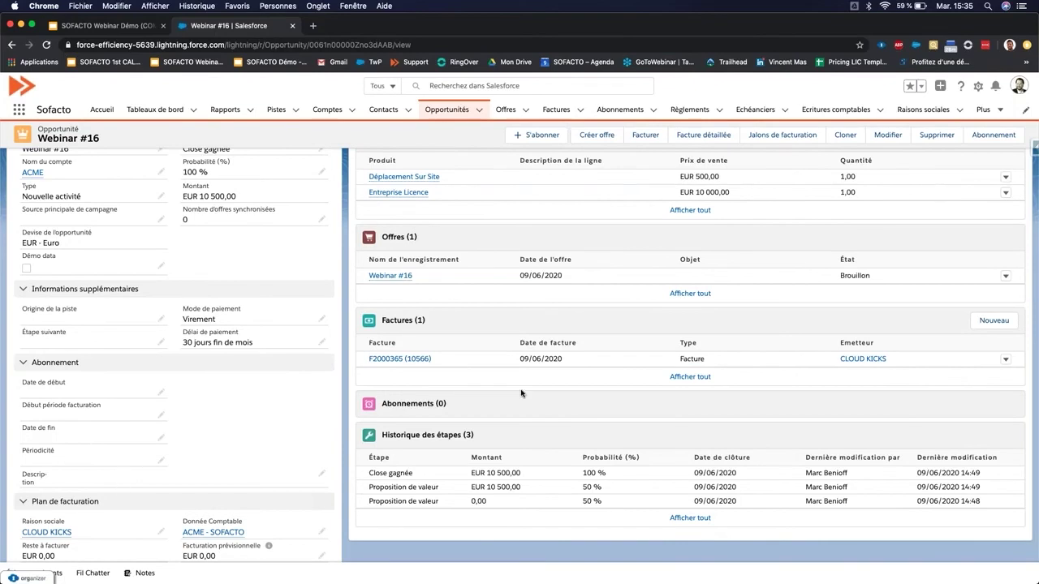
scroll(521, 393, up, 5)
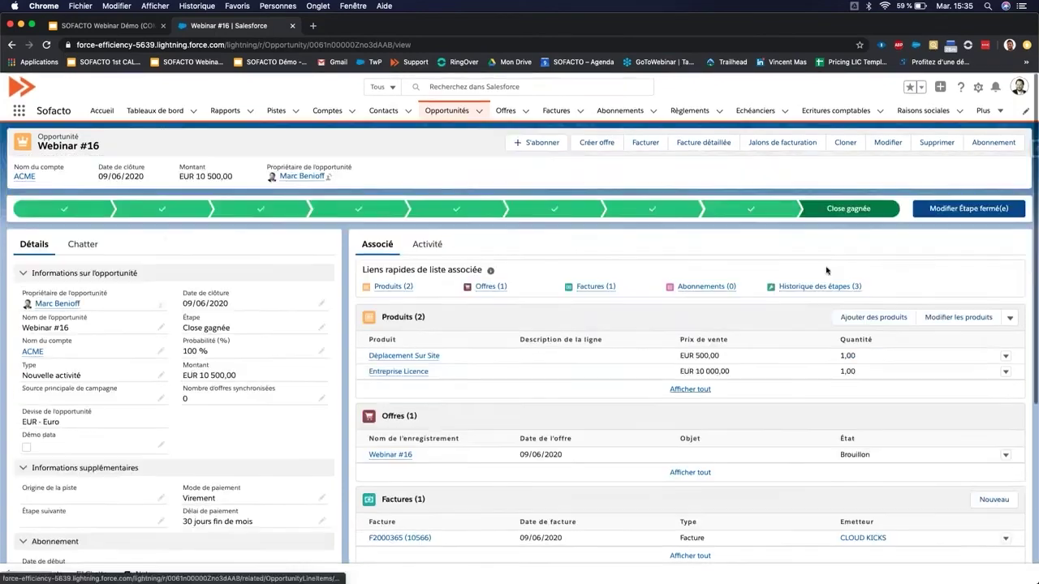
click(992, 143)
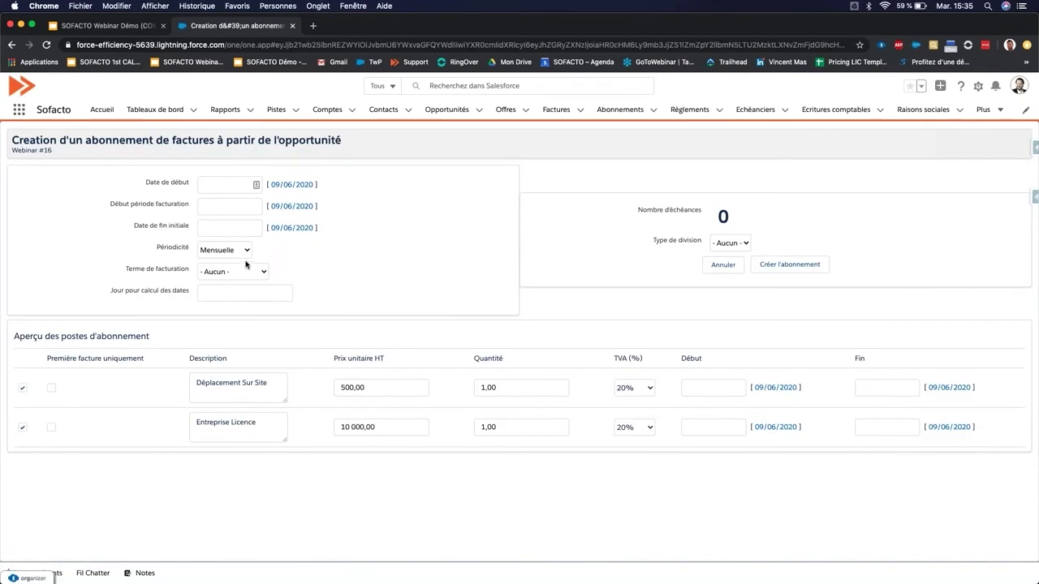
click(292, 184)
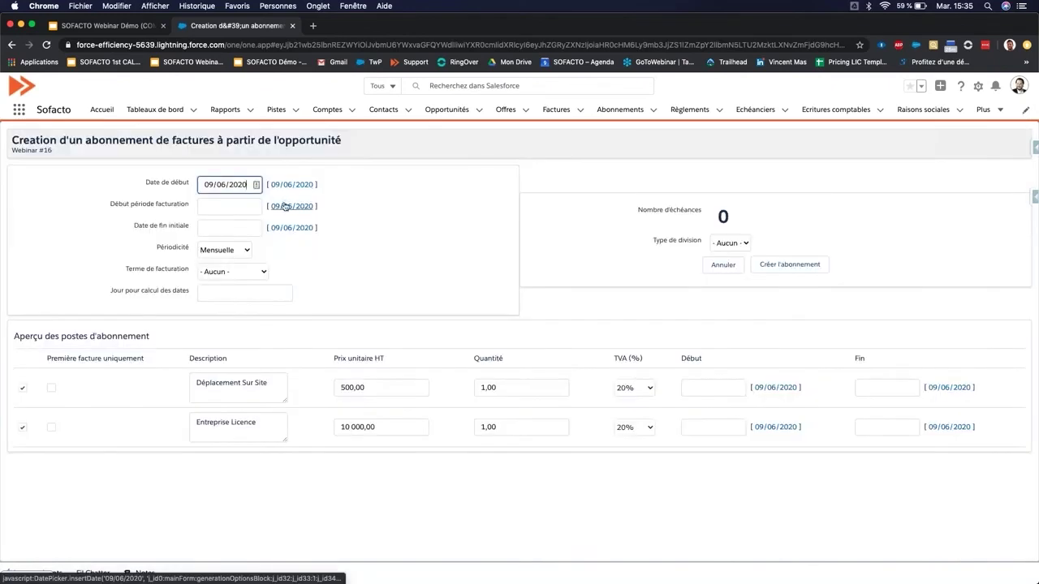
click(291, 207)
click(291, 228)
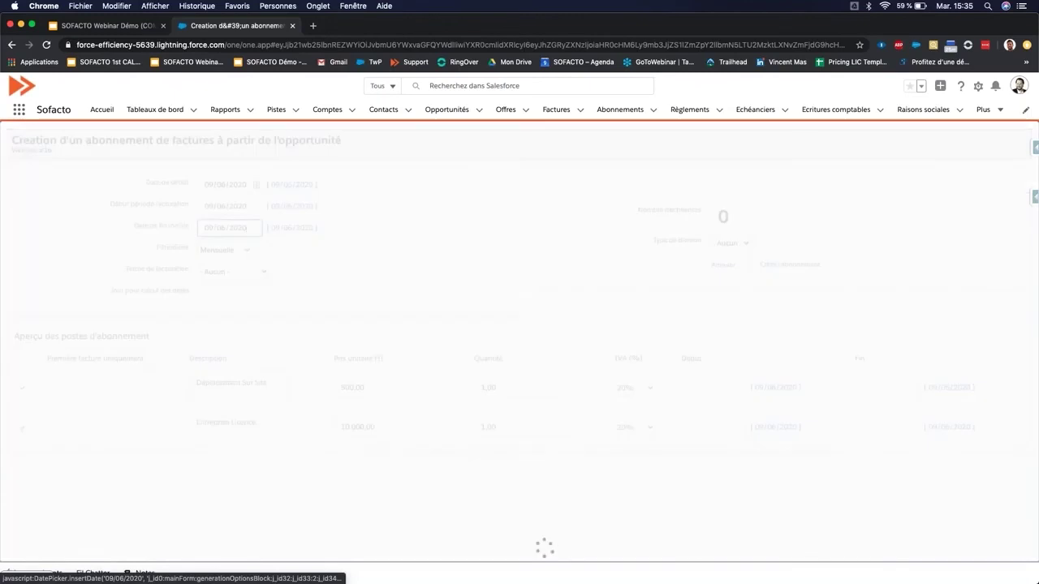
click(253, 232)
key(BackSpace)
text(1)
click(216, 228)
key(BackSpace)
text(8)
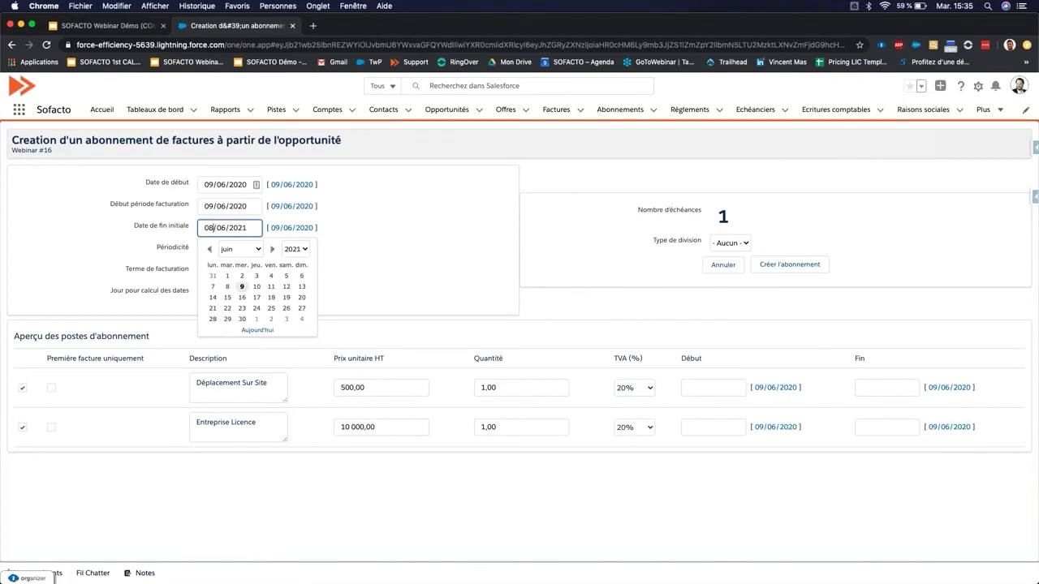
click(423, 230)
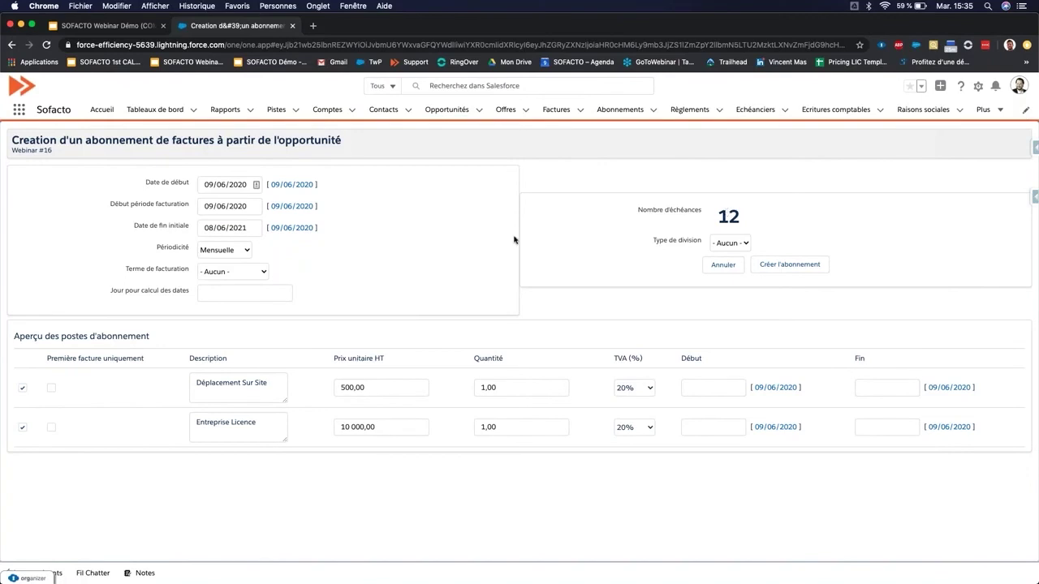
Step: Create the subscription with Trimestrielle periodicity and A échoir billing term, billing Déplacement Sur Site on the first invoice only
click(236, 251)
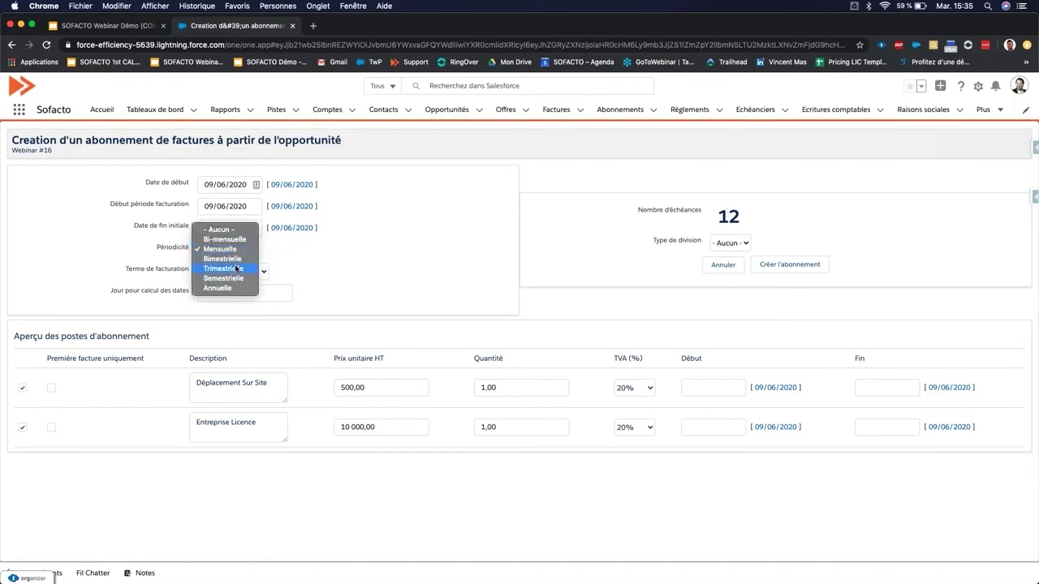
click(238, 268)
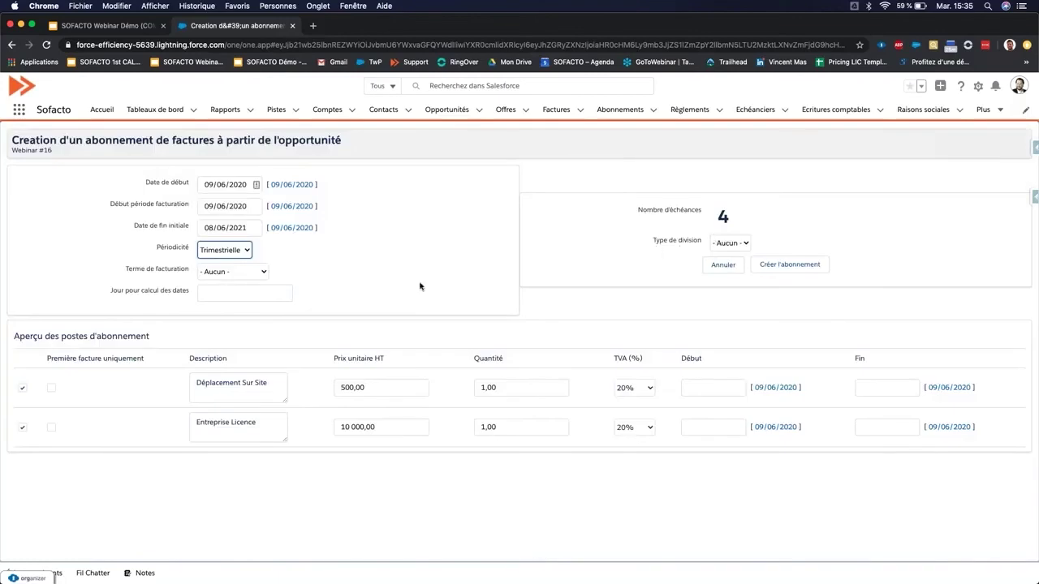
click(250, 273)
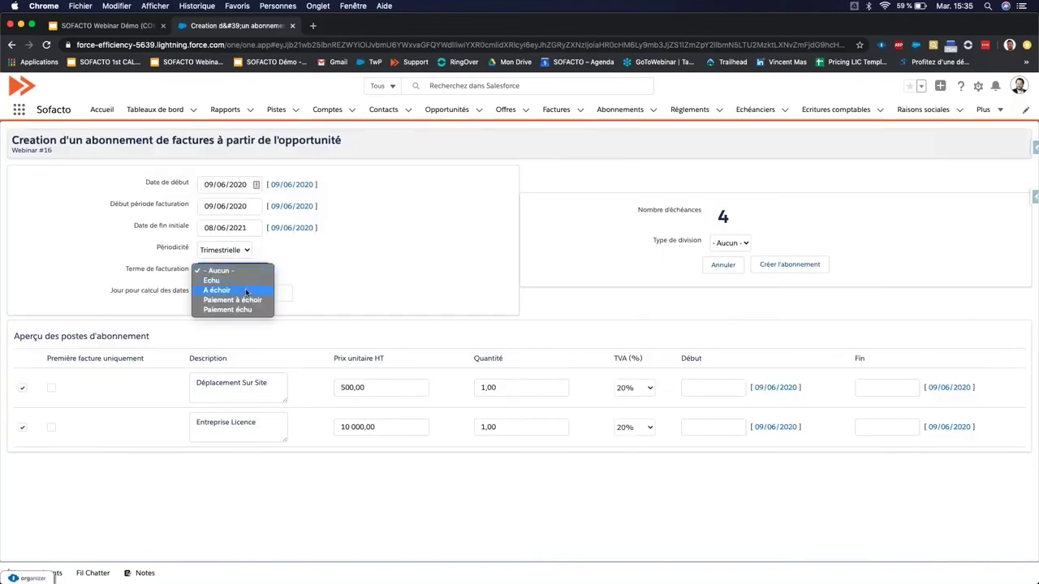
click(246, 289)
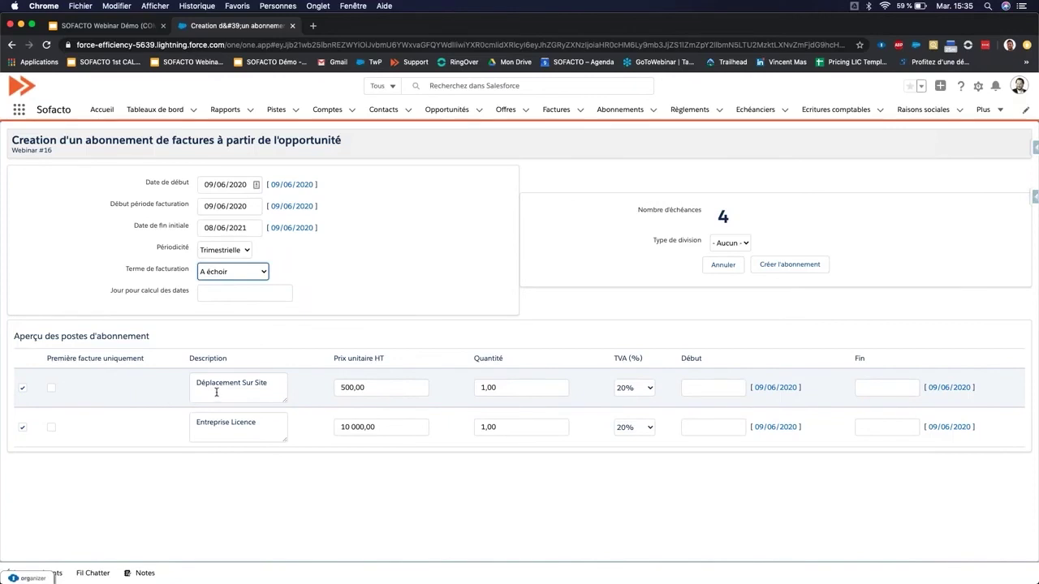
click(49, 389)
click(780, 264)
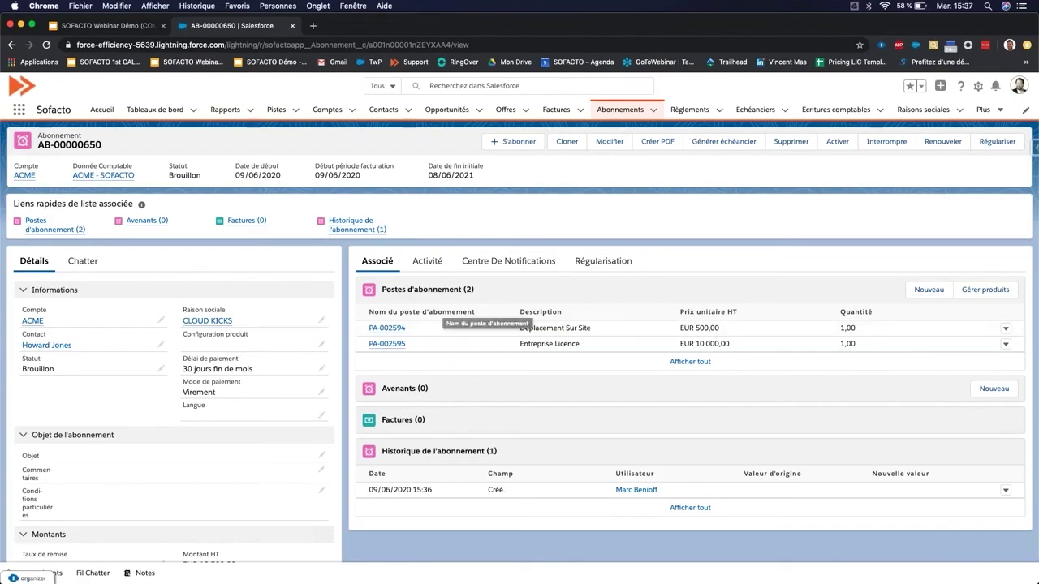
Step: Activate the new subscription and generate its billing schedule, confirming both operations
click(837, 143)
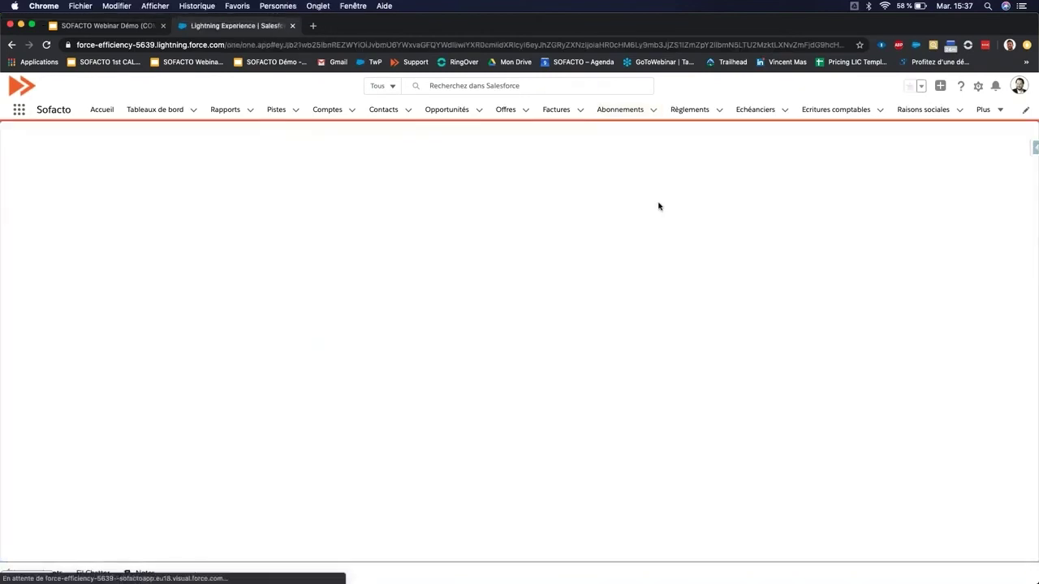
click(544, 326)
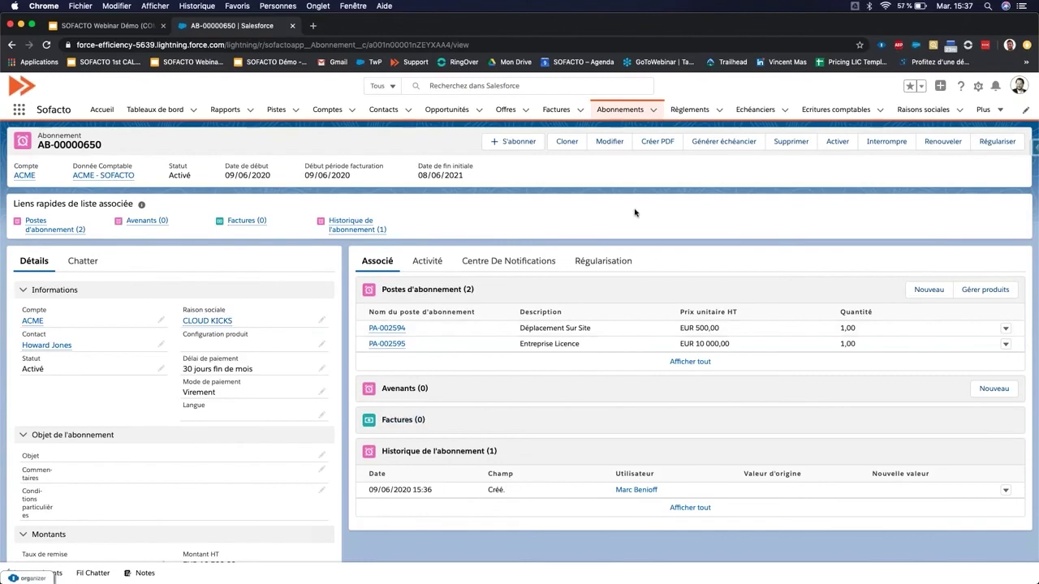
click(711, 146)
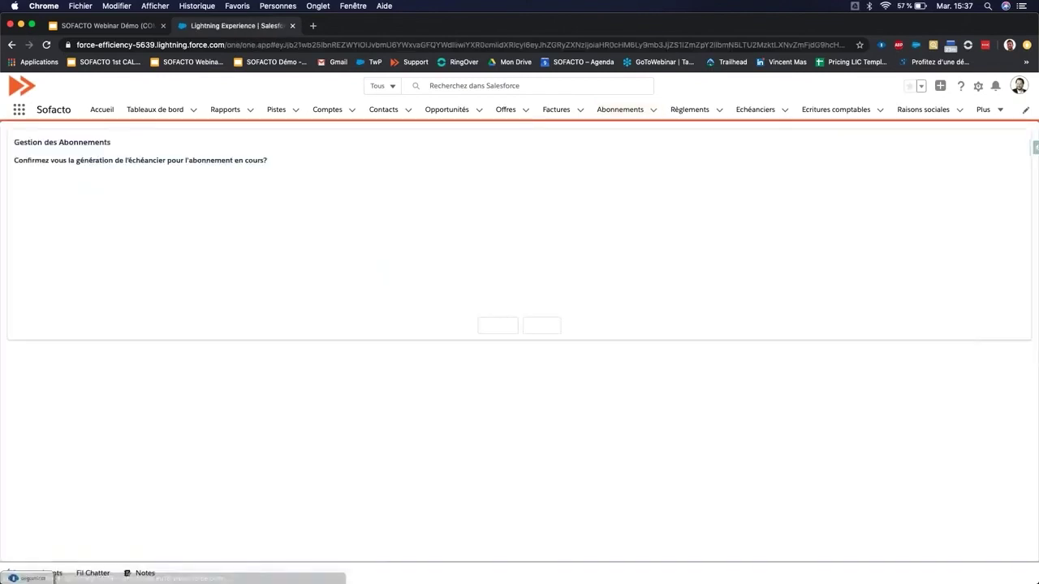
click(541, 325)
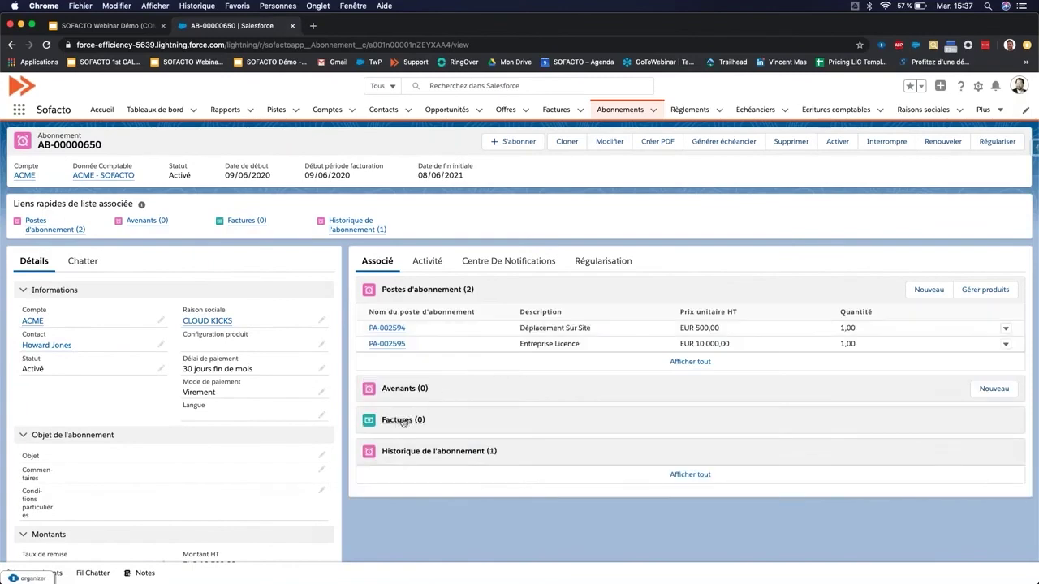
Step: View the subscription's related invoices, and display all invoices awaiting issue with the Factures à émettre list view
click(403, 421)
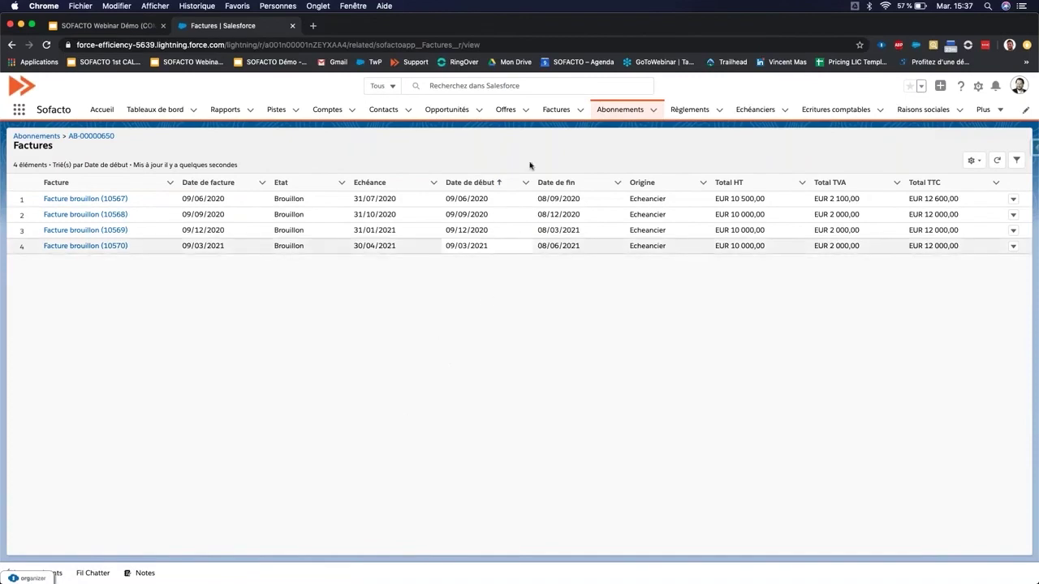
click(559, 112)
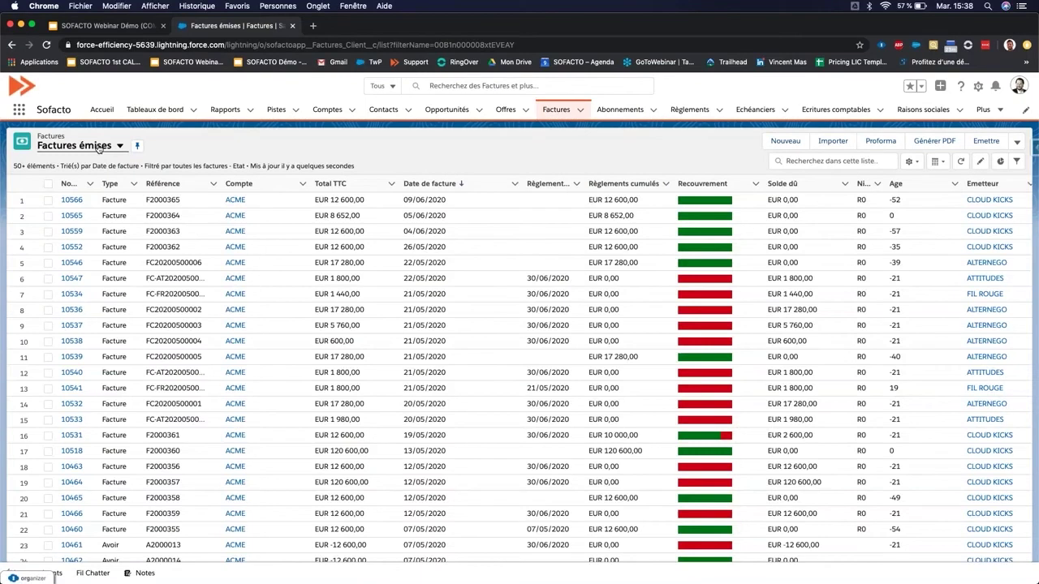
click(99, 146)
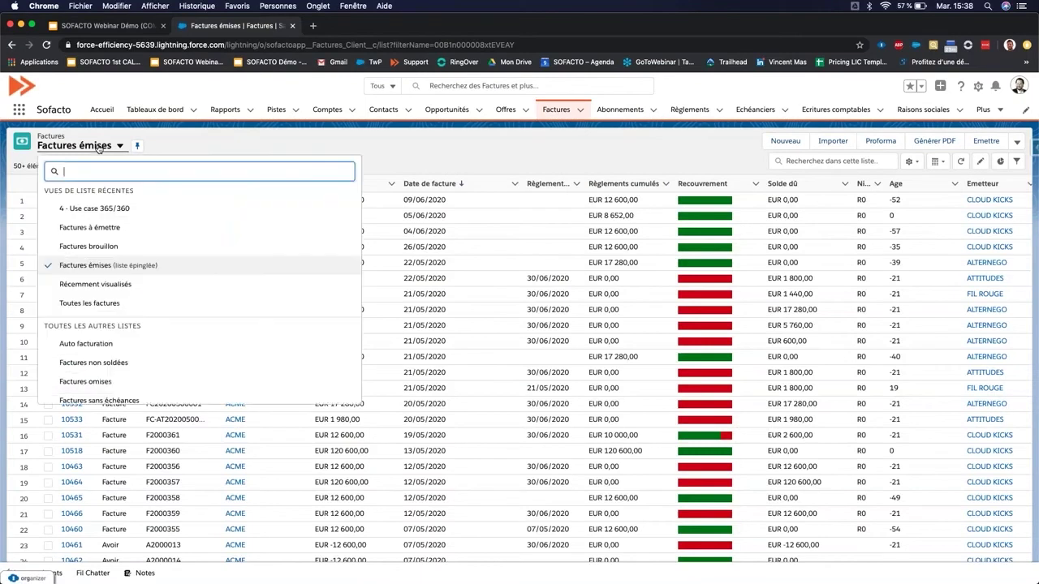
click(87, 231)
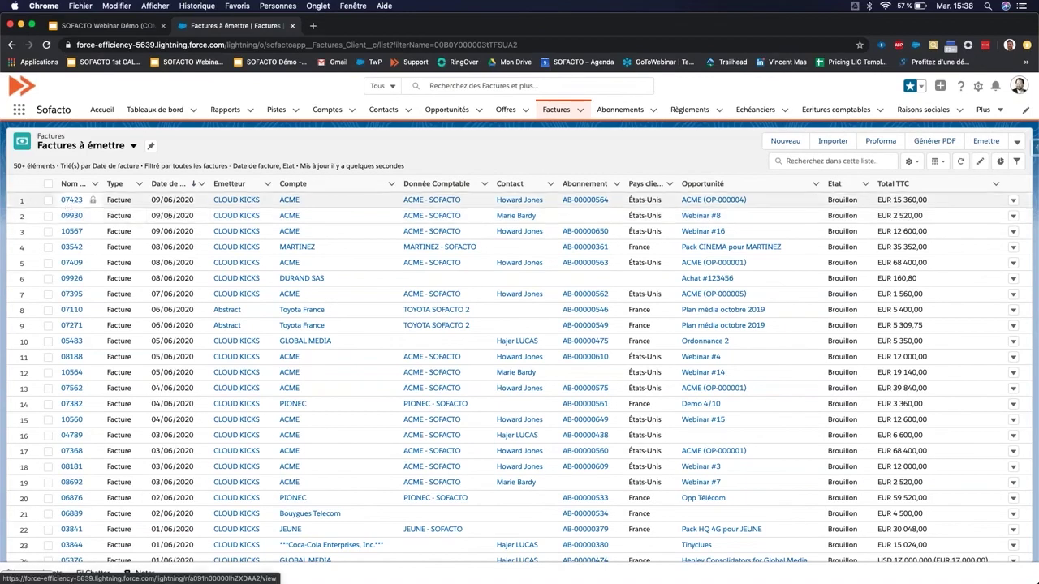
Step: Try selecting the three draft invoices dated 09/06/2020 for bulk issuing, and clear the selection
click(49, 200)
click(49, 216)
click(49, 232)
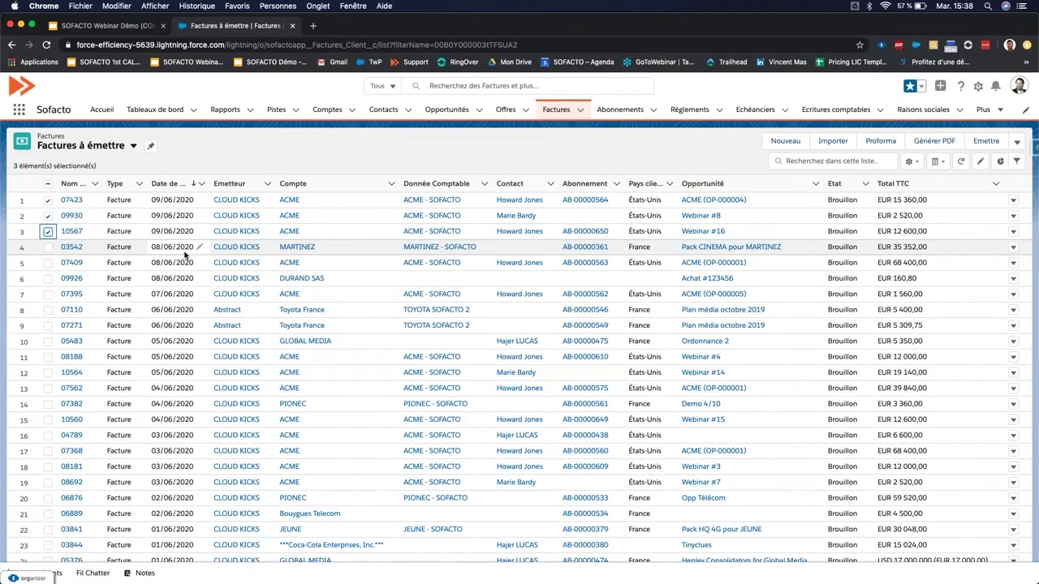
click(49, 232)
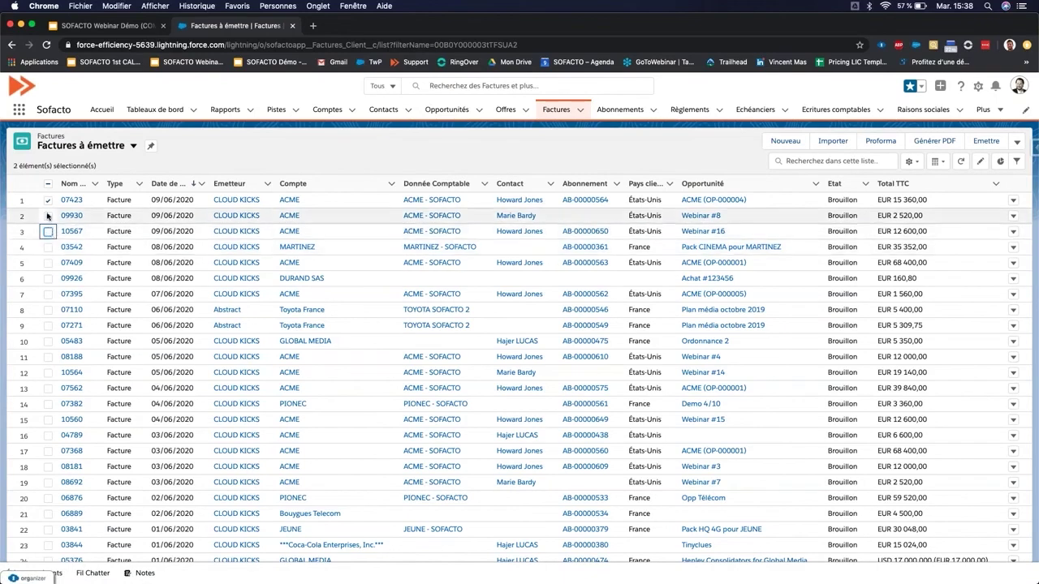
click(48, 216)
click(48, 200)
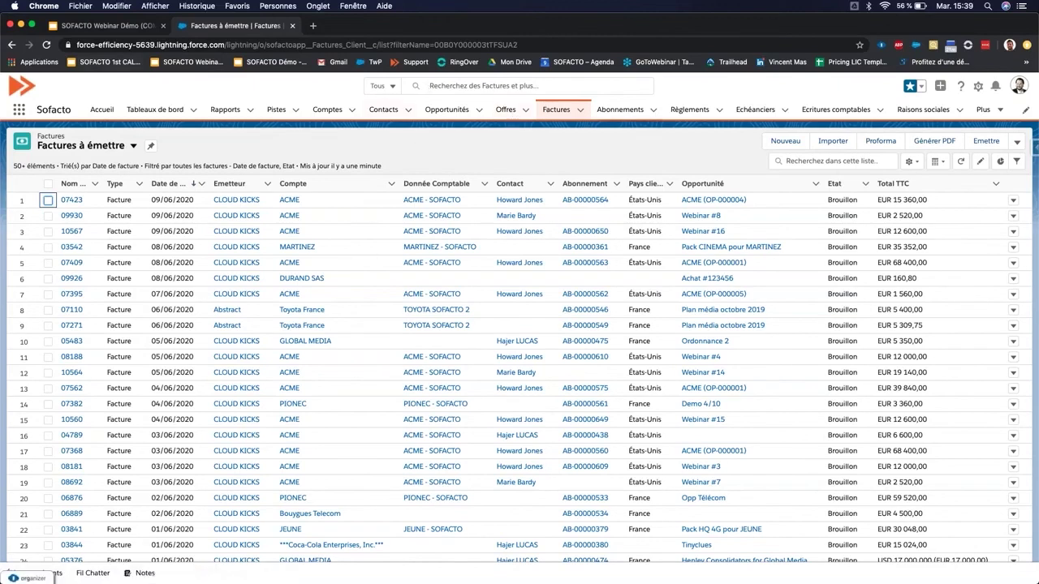
Step: Reopen the newest ACME subscription and examine its invoices, recurrence options, index and renewal settings
click(12, 44)
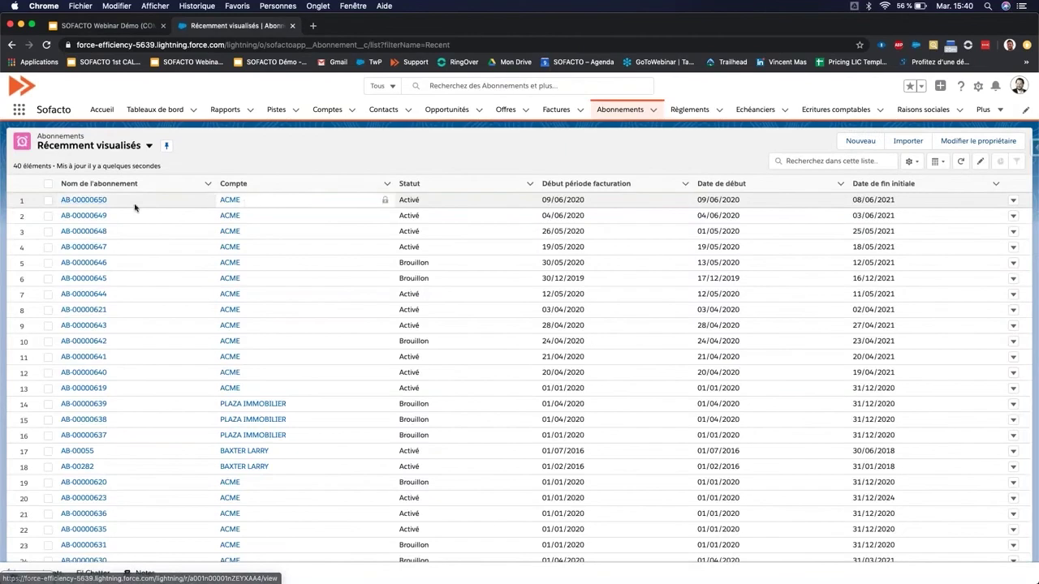
click(84, 201)
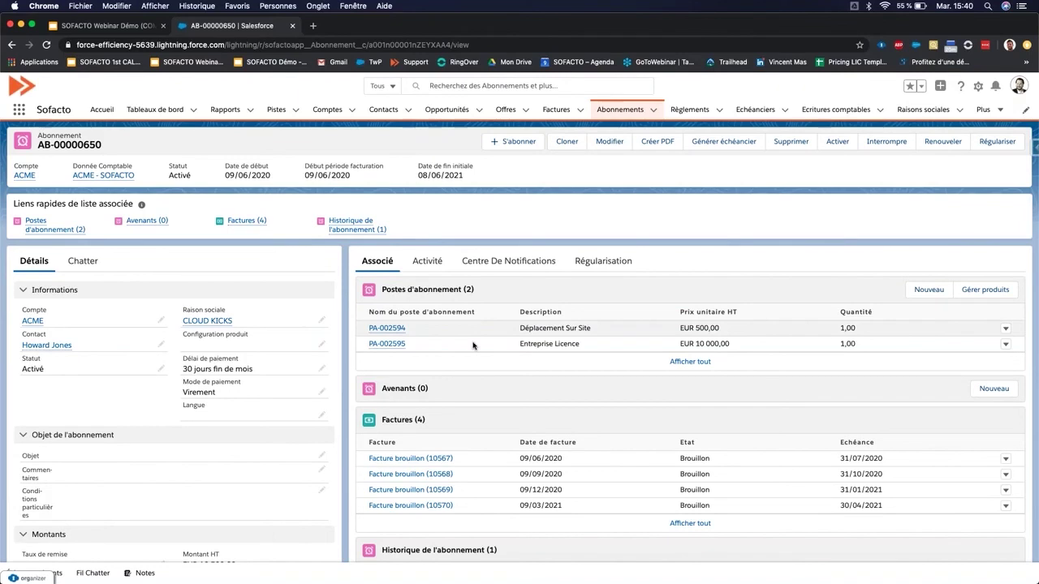
scroll(487, 329, down, 3)
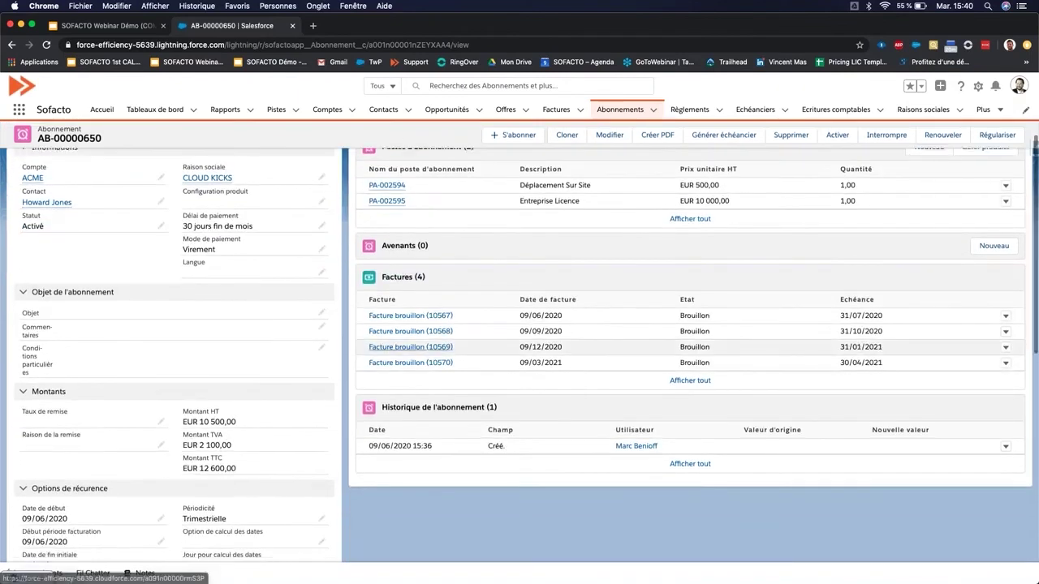
scroll(325, 374, down, 2)
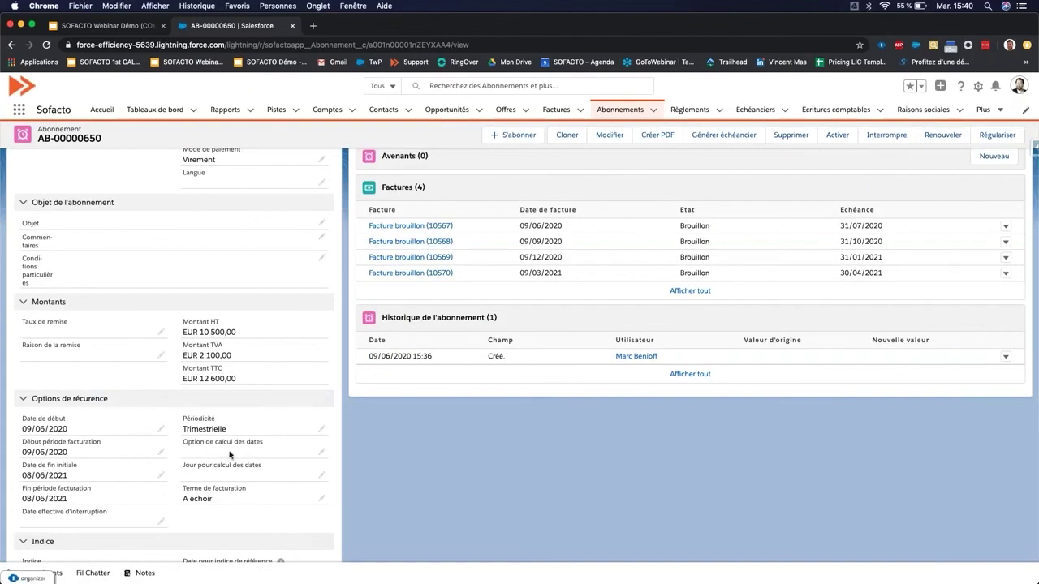
scroll(230, 455, down, 2)
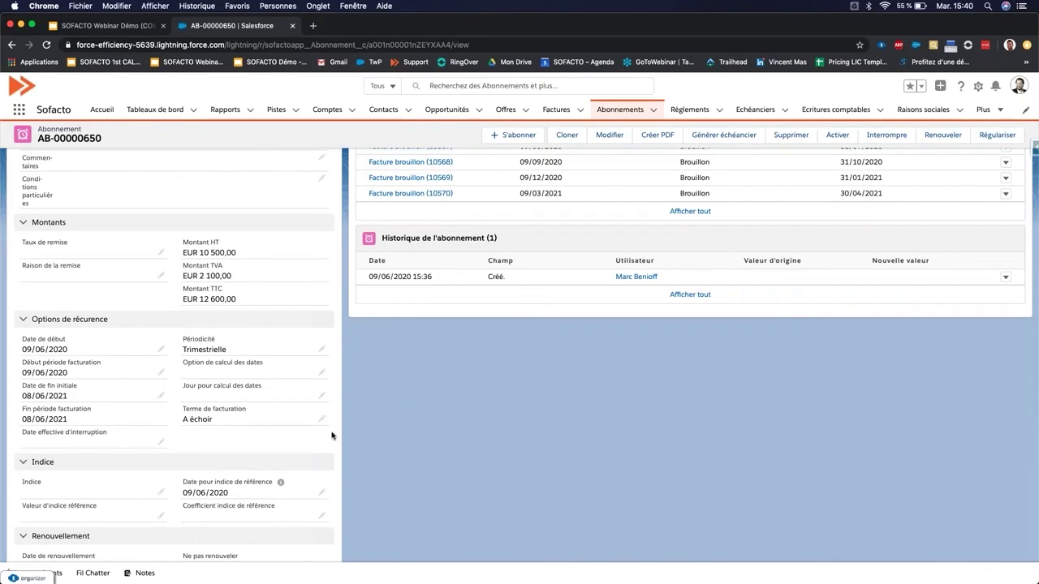
scroll(322, 406, down, 3)
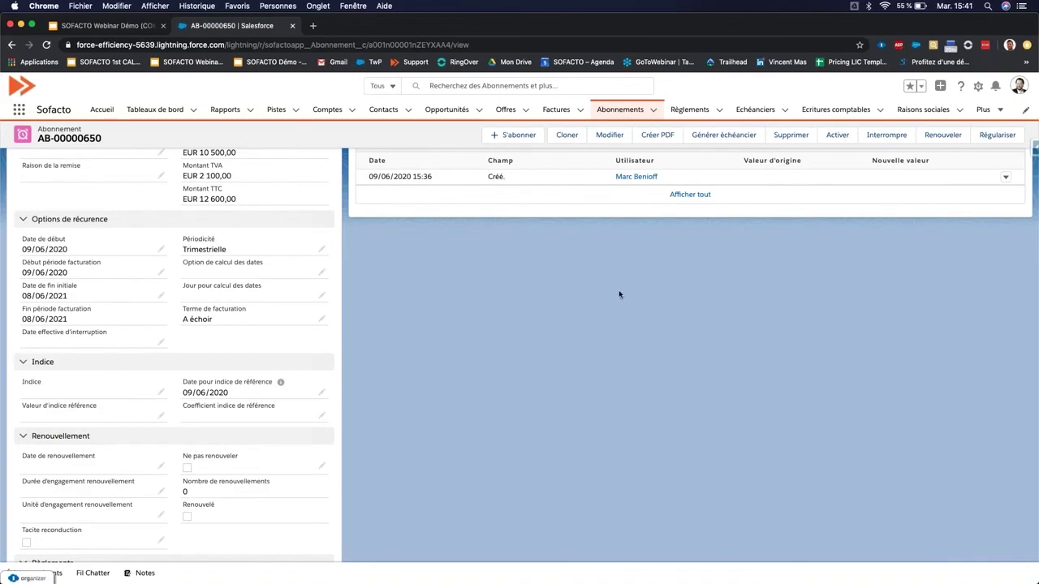
scroll(618, 295, up, 10)
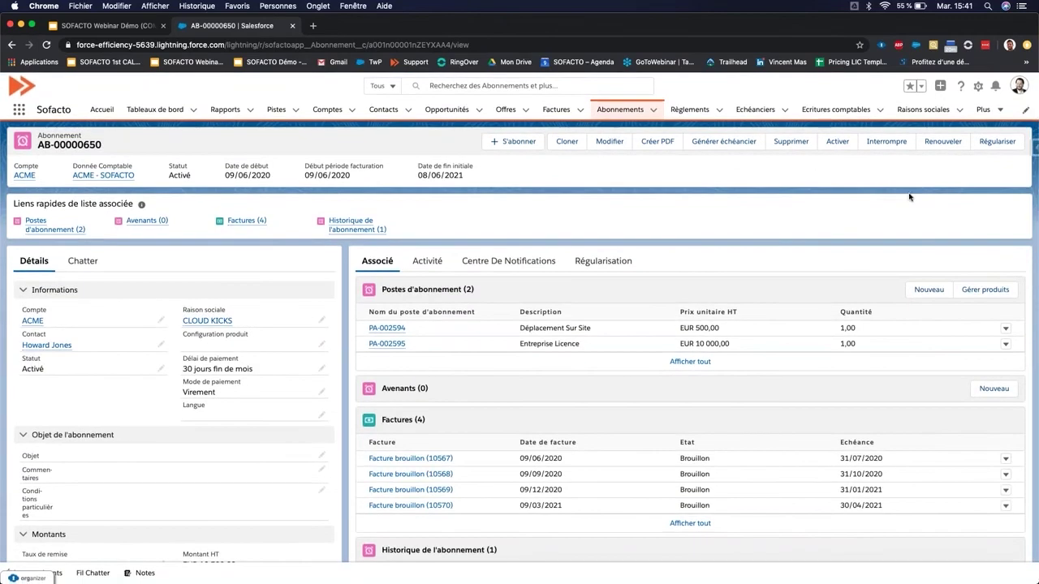
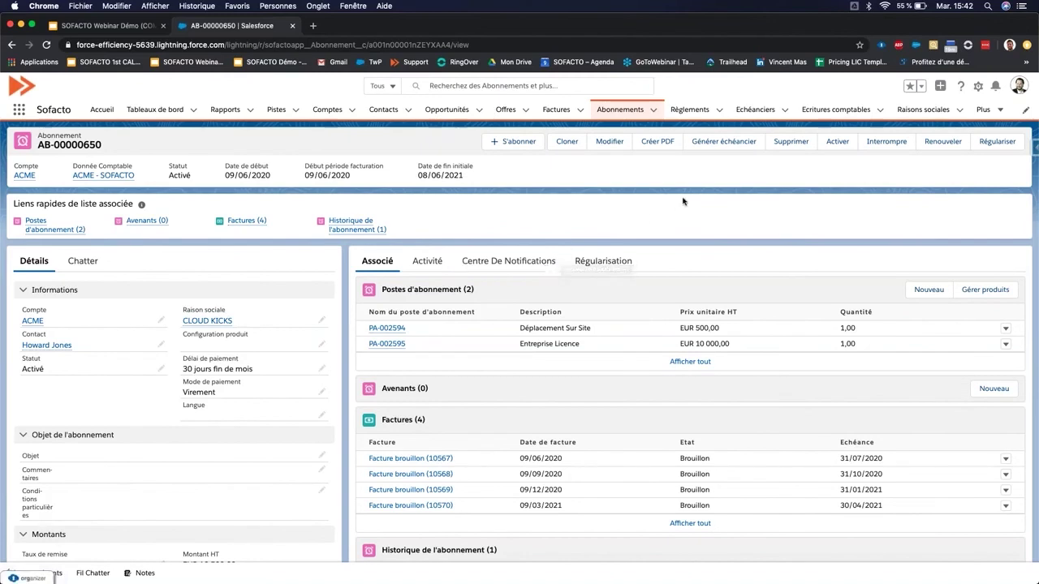
Step: Open the CLOUD KICKS raison sociale and examine its logo, numbering, default templates, additional information and accounting settings
click(916, 110)
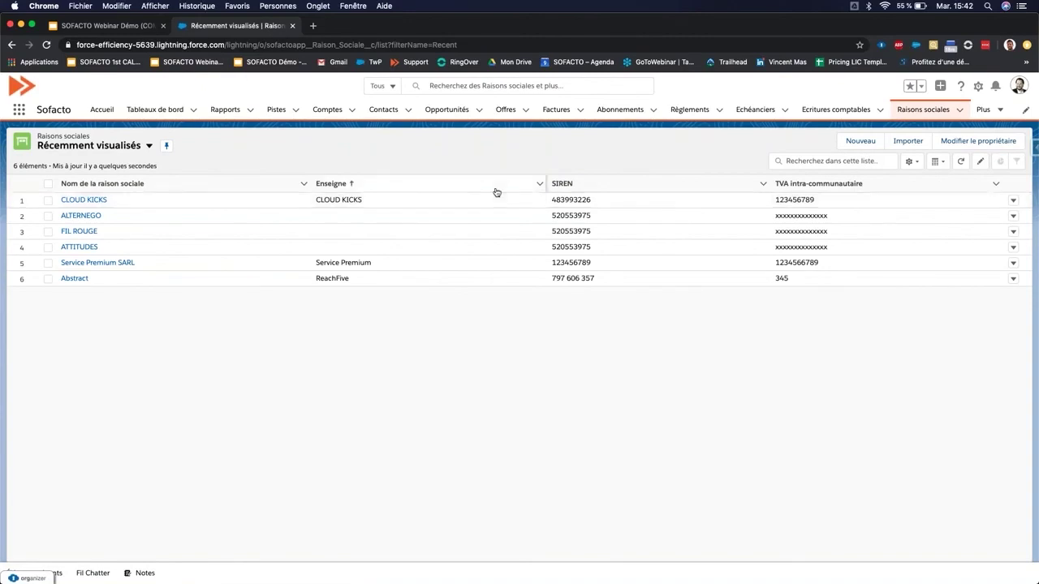
click(84, 200)
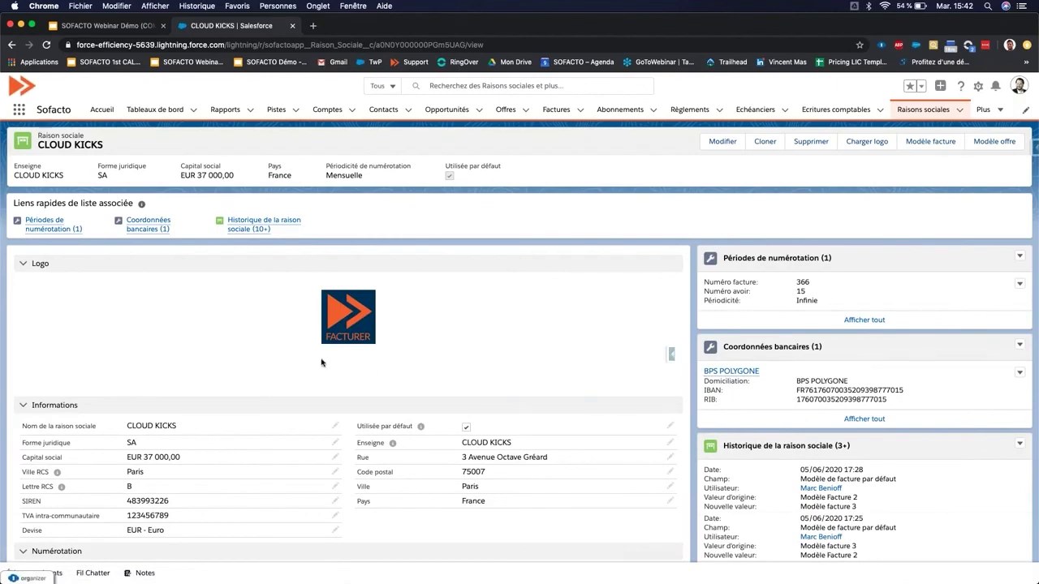
scroll(276, 410, down, 2)
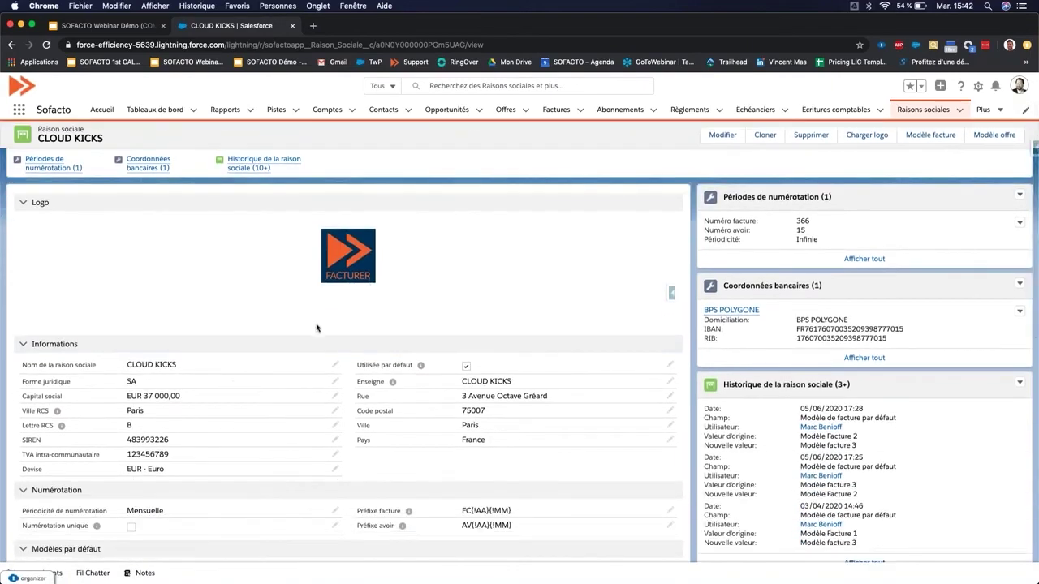
scroll(290, 414, down, 4)
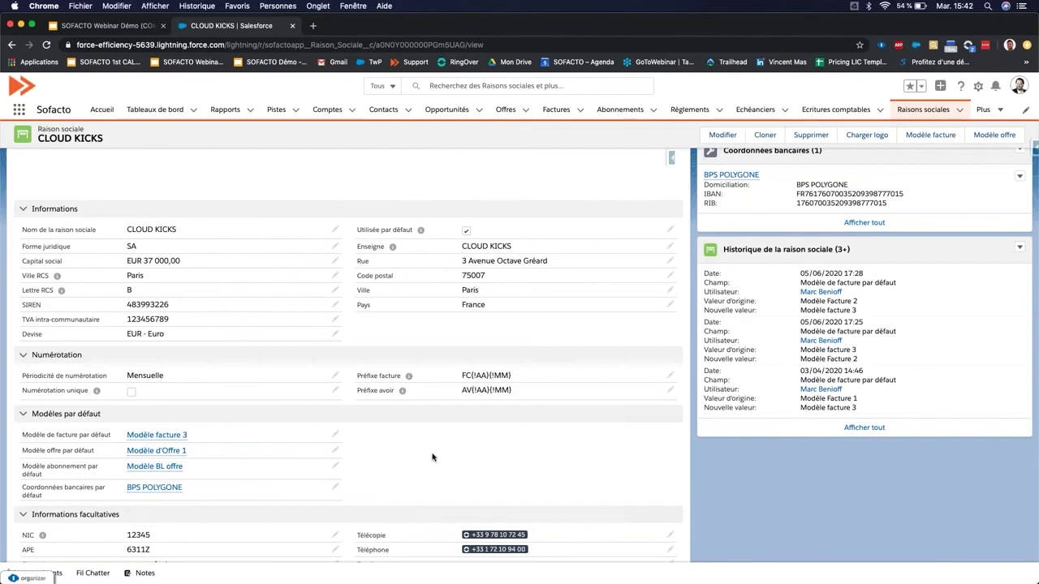
scroll(449, 455, down, 3)
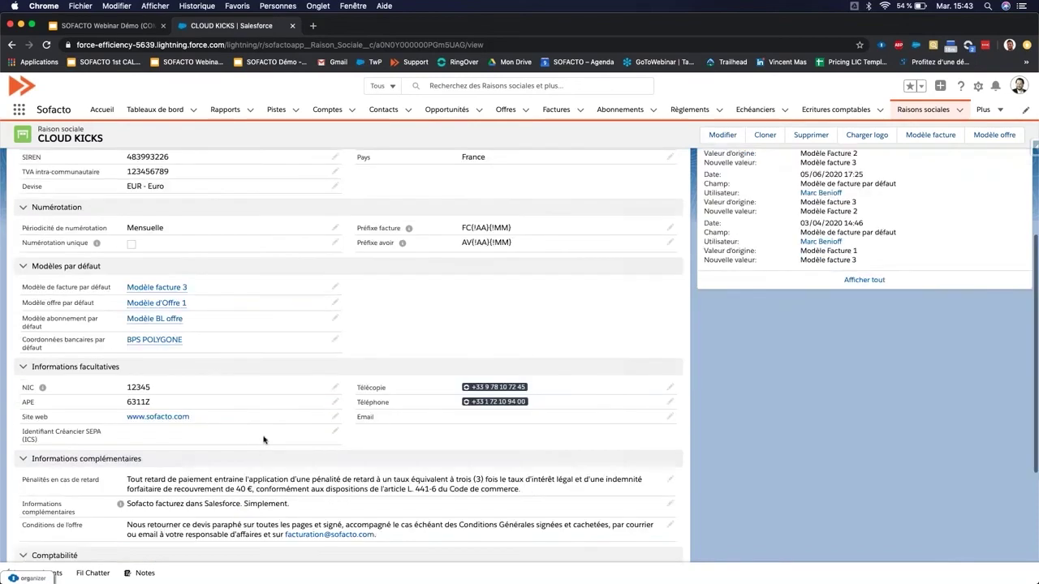
scroll(319, 370, down, 3)
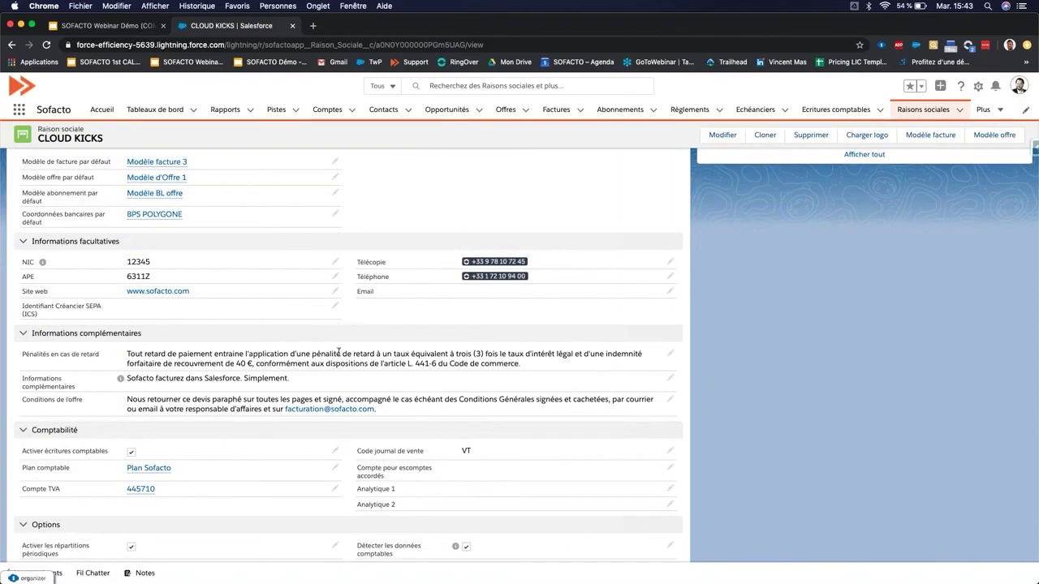
scroll(338, 352, down, 3)
scroll(339, 352, up, 4)
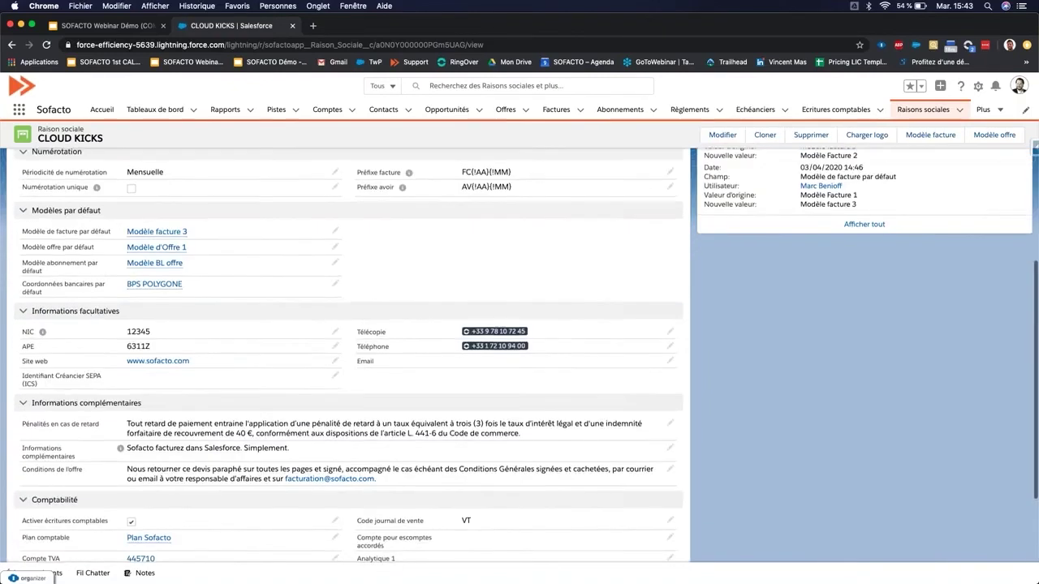
scroll(349, 357, up, 10)
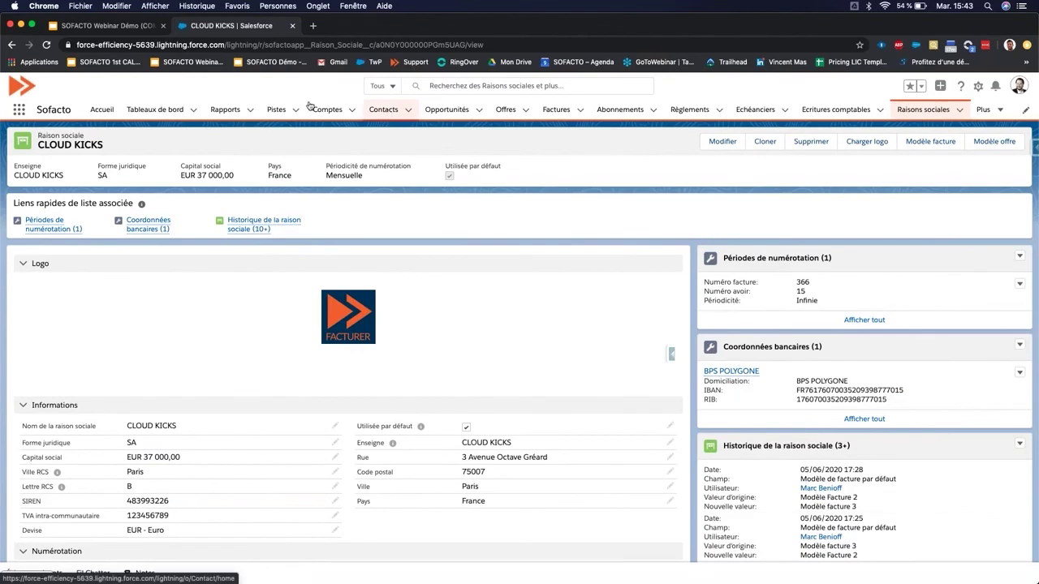
Step: Open the Ecritures comptables report and review its accounting entries grouped by raison sociale
click(225, 109)
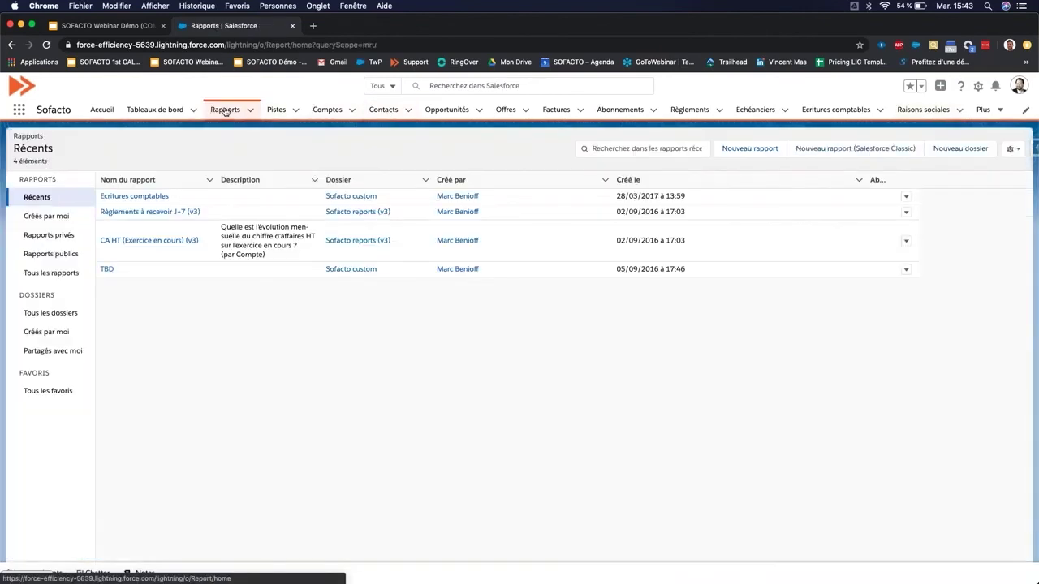
click(129, 198)
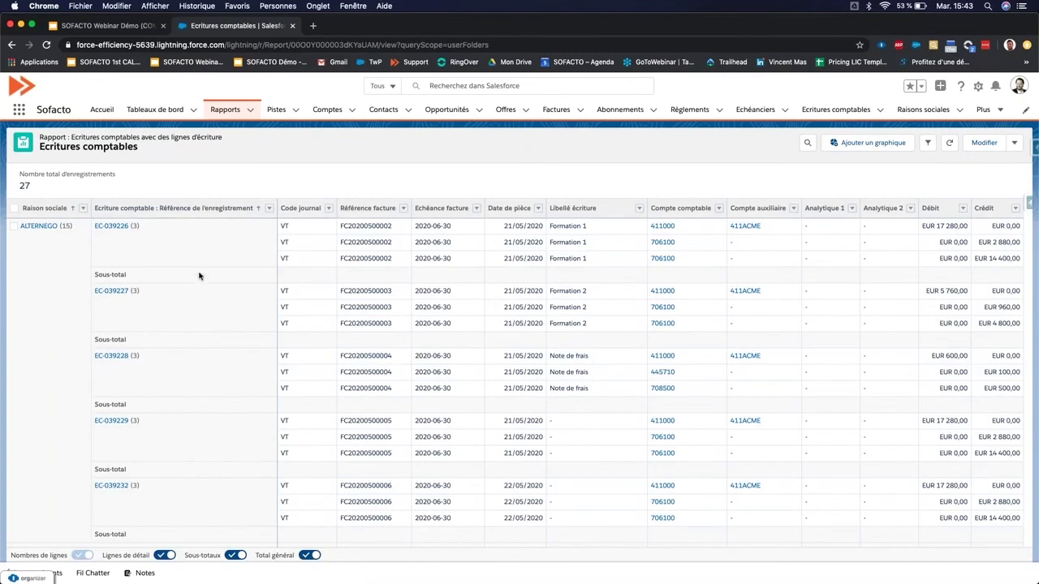
scroll(211, 307, down, 1)
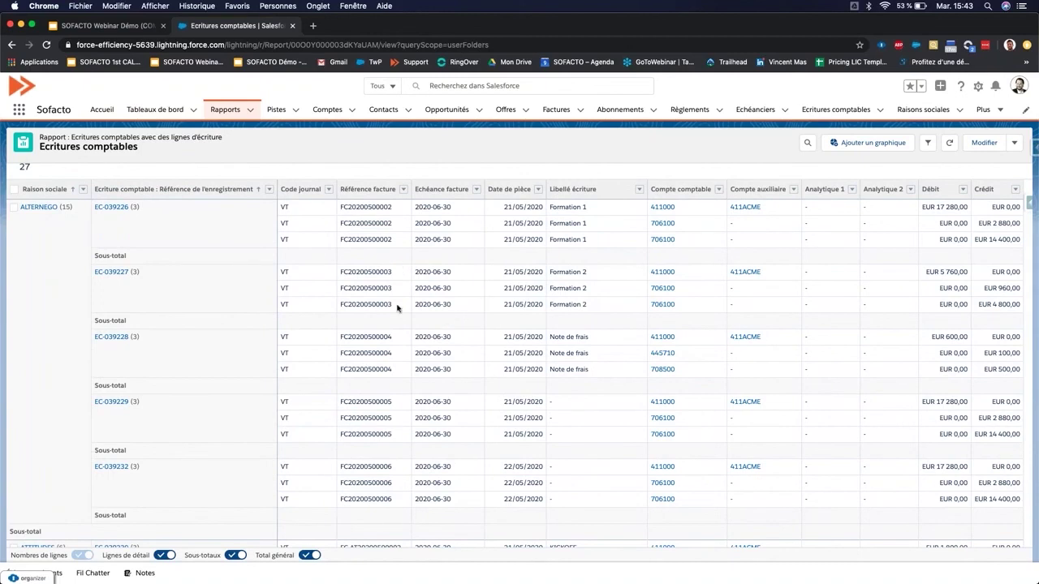
scroll(398, 307, down, 10)
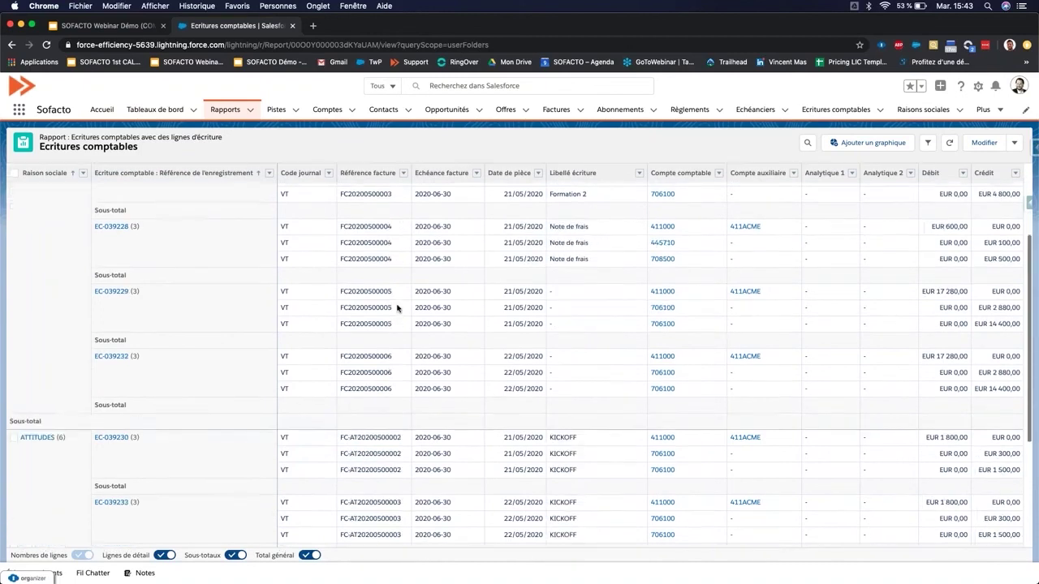
scroll(397, 307, up, 10)
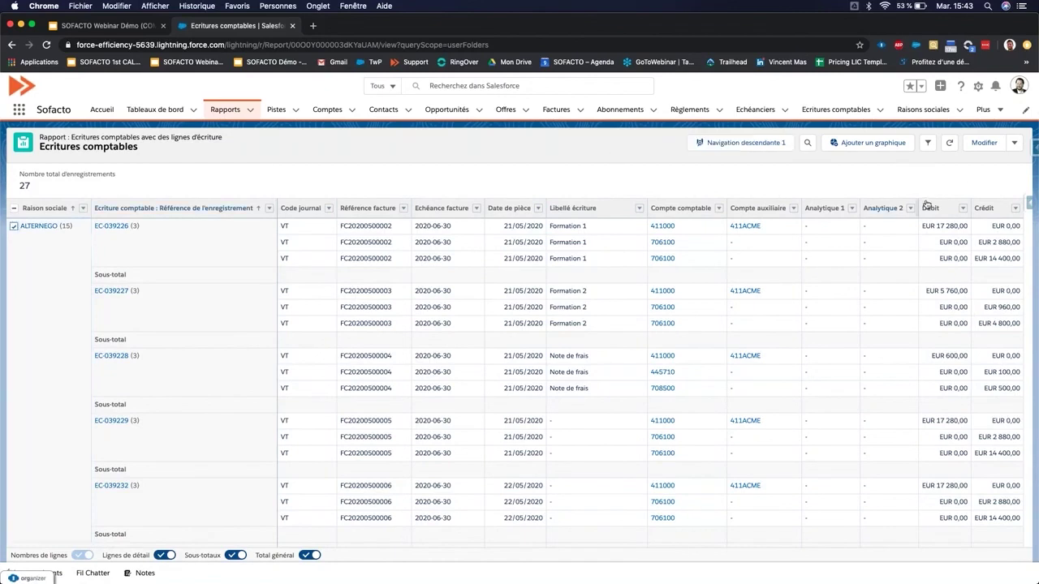
Step: Start exporting the details of the accounting entries report to view the available file formats, and cancel the export
click(1014, 143)
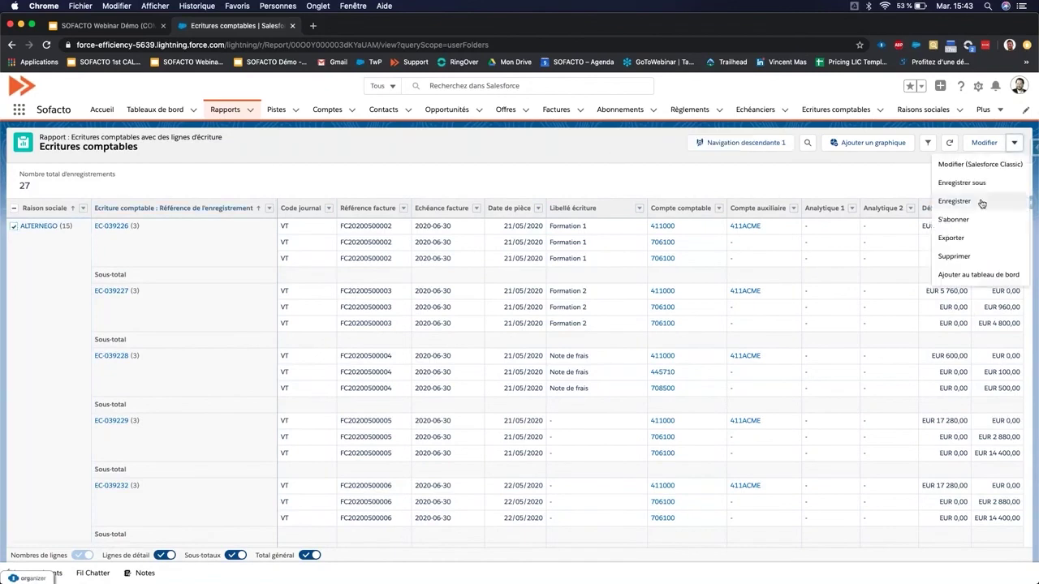
click(966, 240)
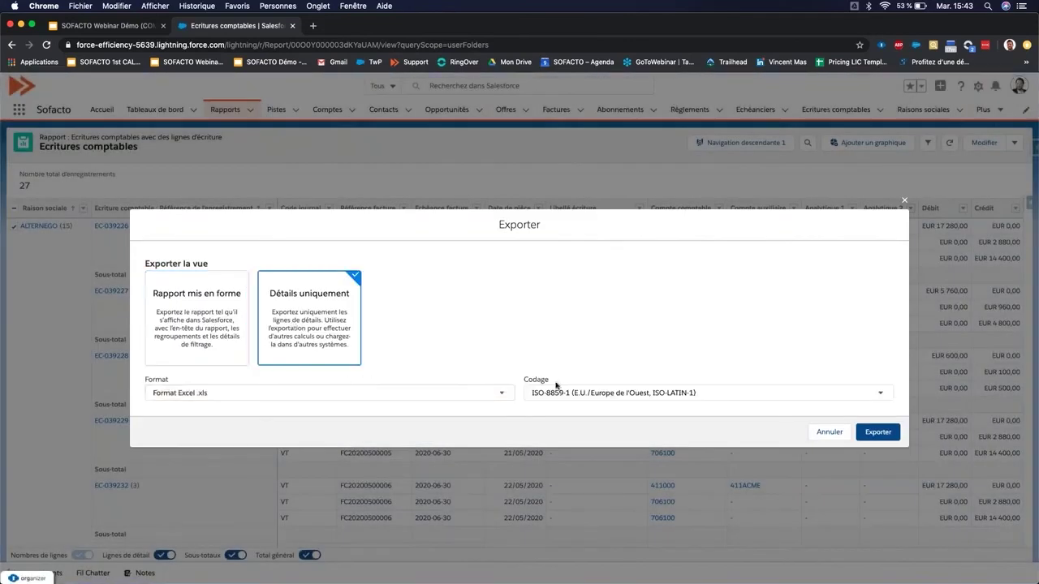
click(369, 398)
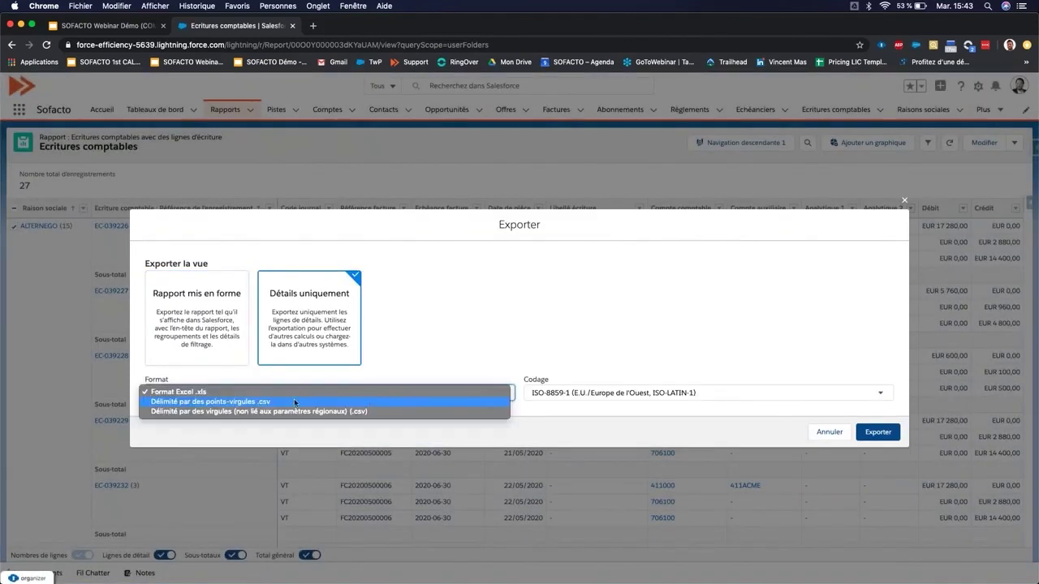
click(687, 297)
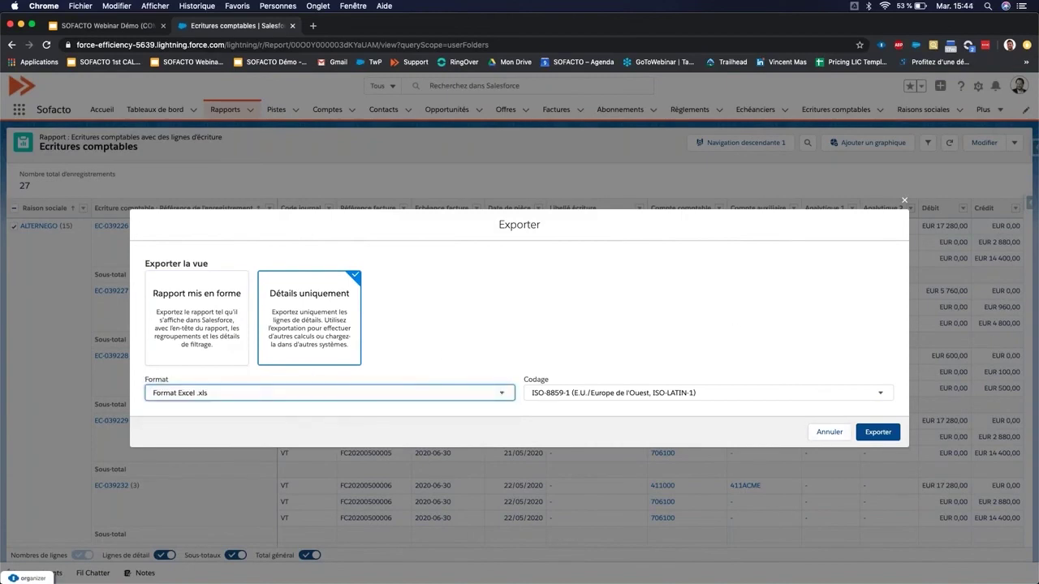
click(829, 432)
Step: Open the Facturation & Règlements (Lightning) dashboard and refresh its data
click(140, 110)
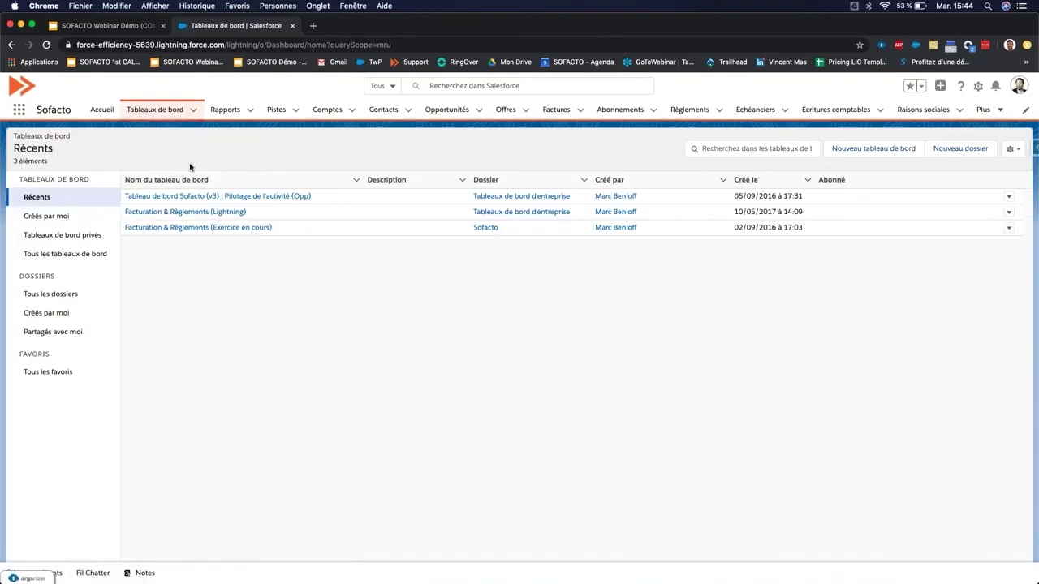
click(208, 212)
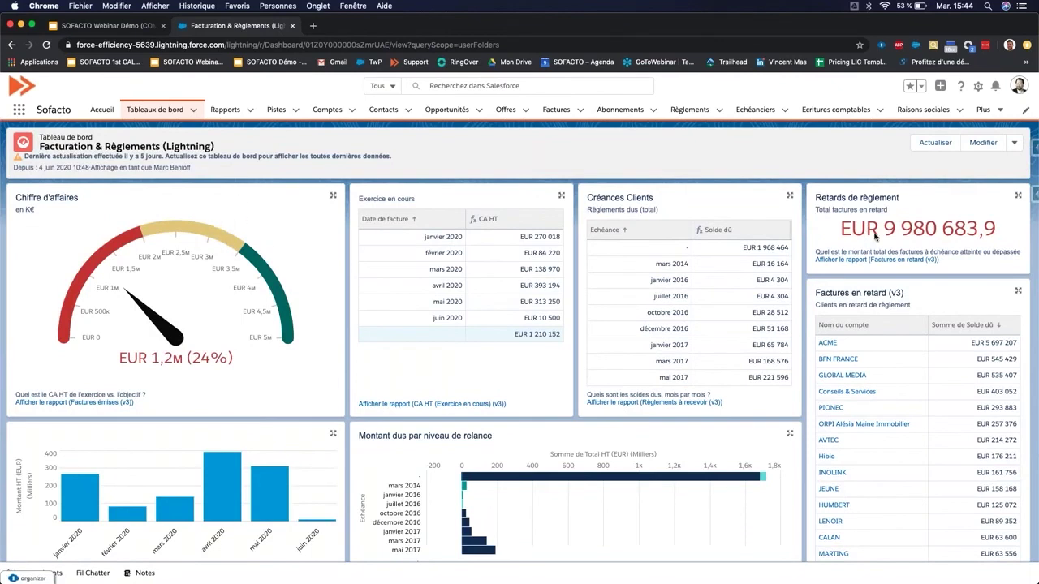
click(935, 147)
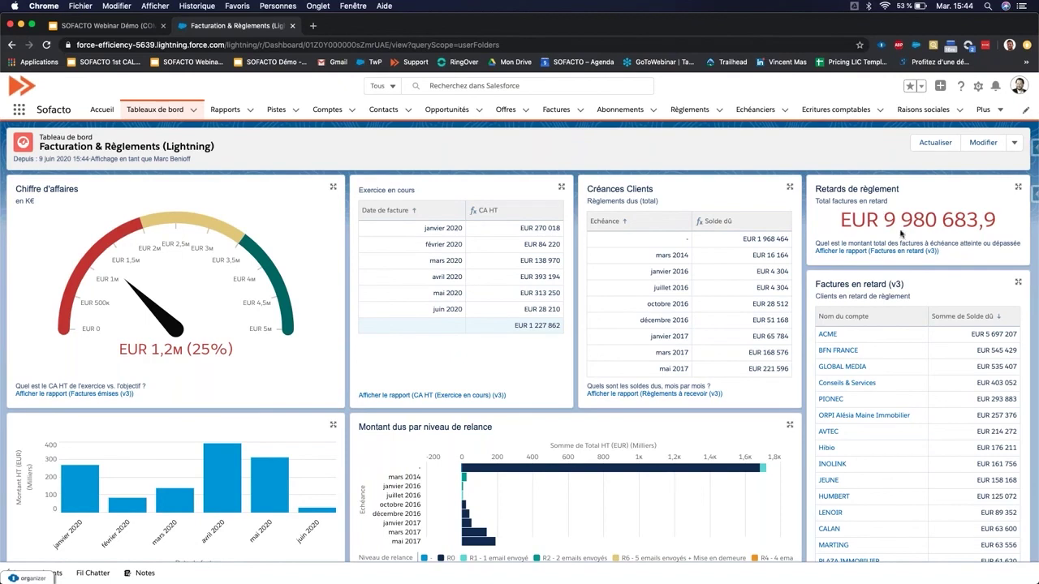
Step: Review the dashboard's monthly revenue chart, amounts due by reminder level, key accounts, average payment delay and payments due within 7 days
scroll(866, 272, down, 2)
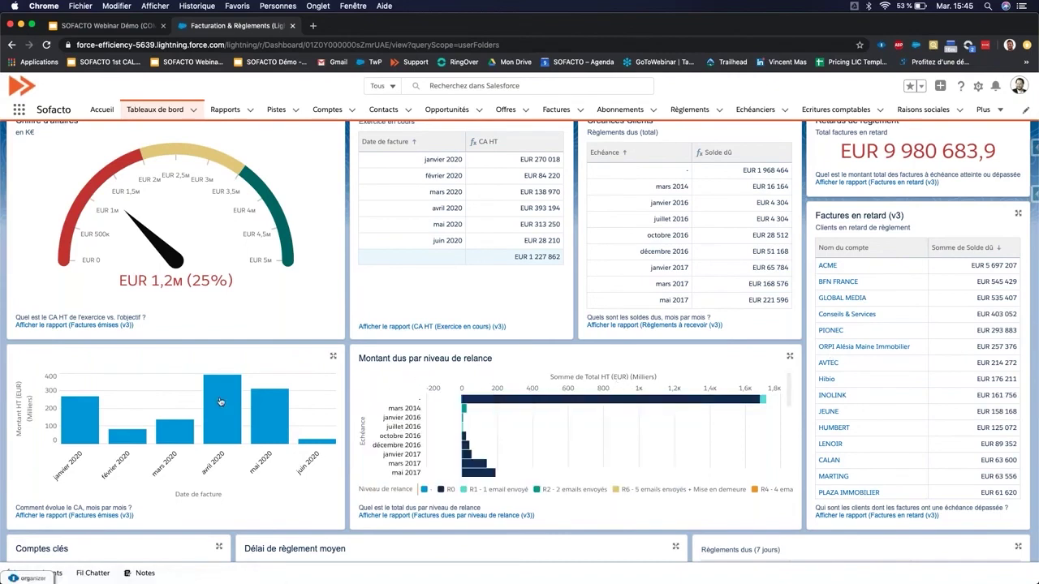
mouse_move(217, 412)
scroll(217, 403, down, 1)
scroll(218, 404, down, 5)
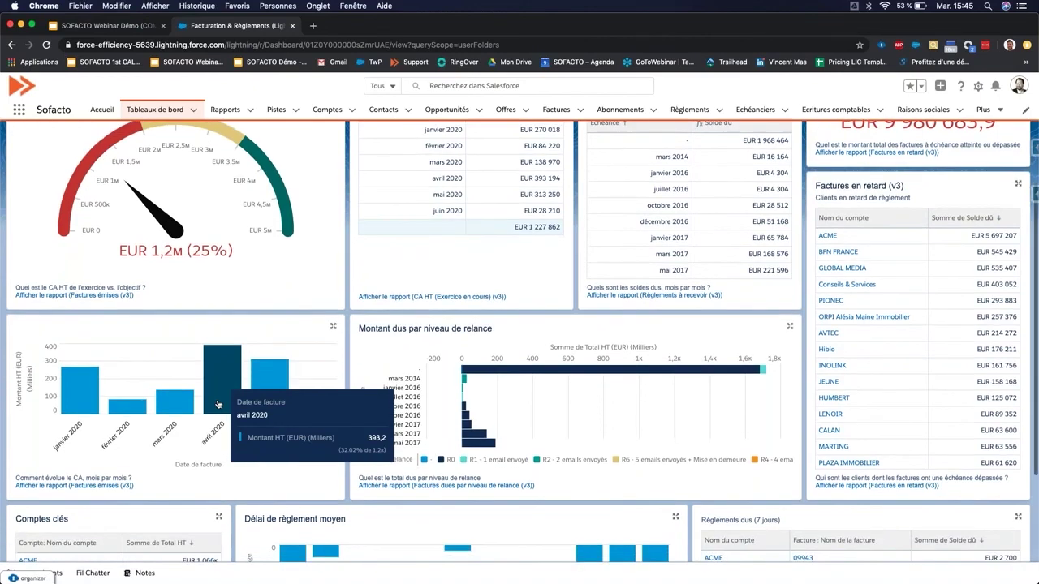
mouse_move(302, 434)
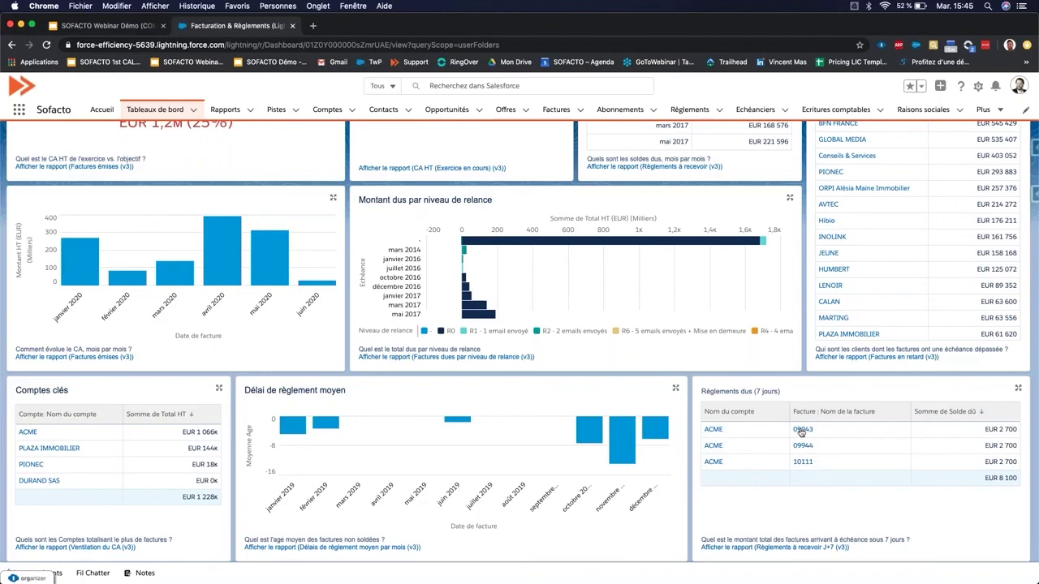
Step: Open the first ACME invoice listed under Règlements dus (7 jours) and examine its details, amounts and related records
click(802, 431)
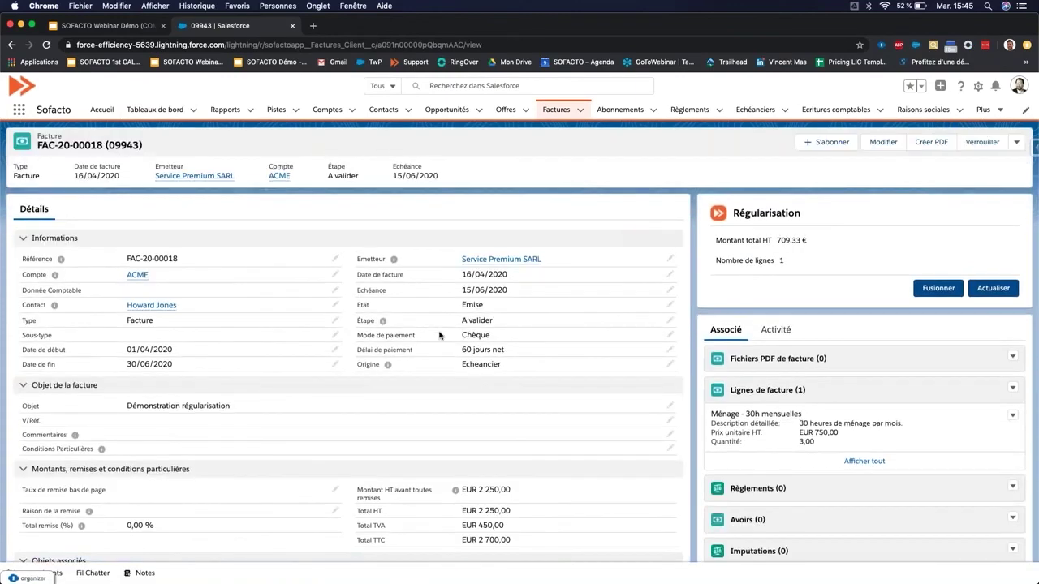
scroll(439, 335, down, 5)
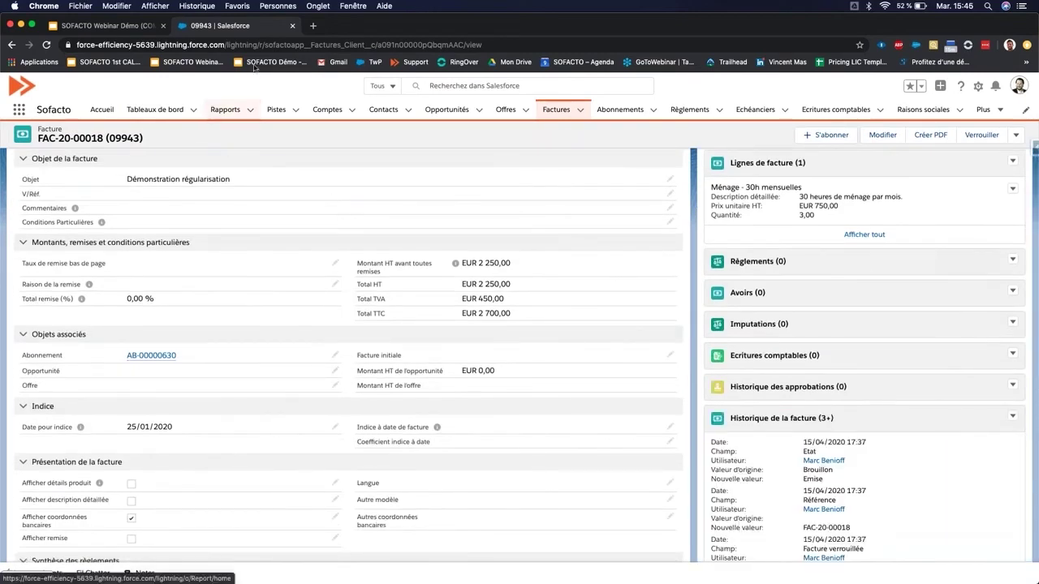
Step: Close the invoice page, switch to the SOFACTO Webinar Démo presentation in Google Slides, start the slideshow and advance to the Licensing slide
click(293, 26)
click(899, 96)
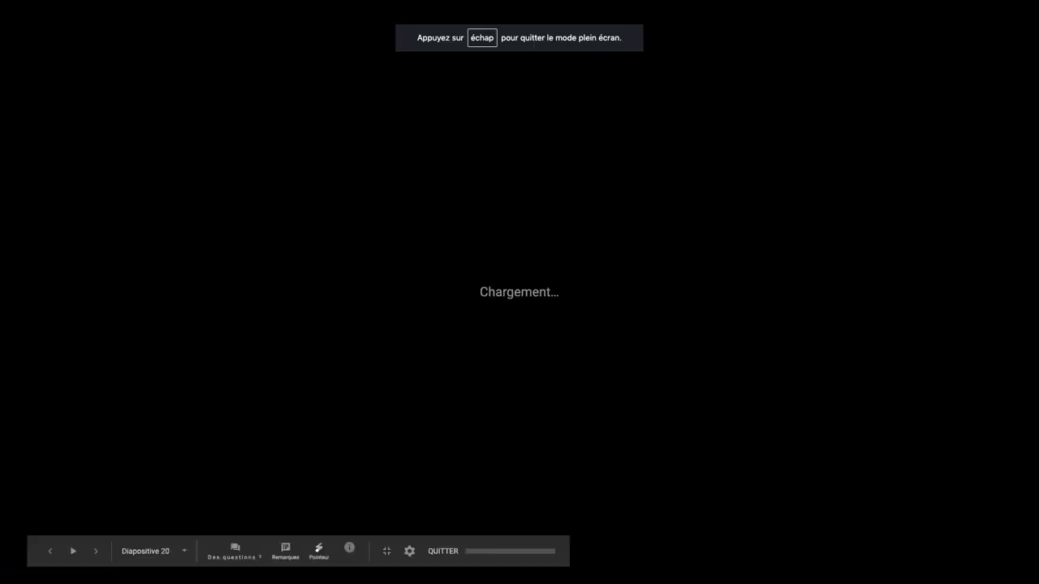
key(Right)
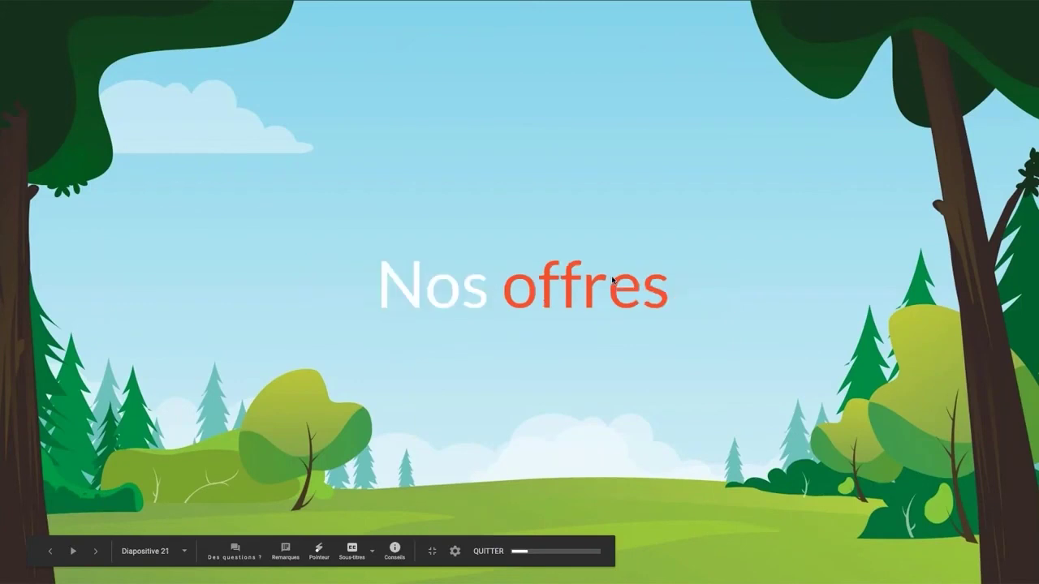
key(Right)
key(Right)
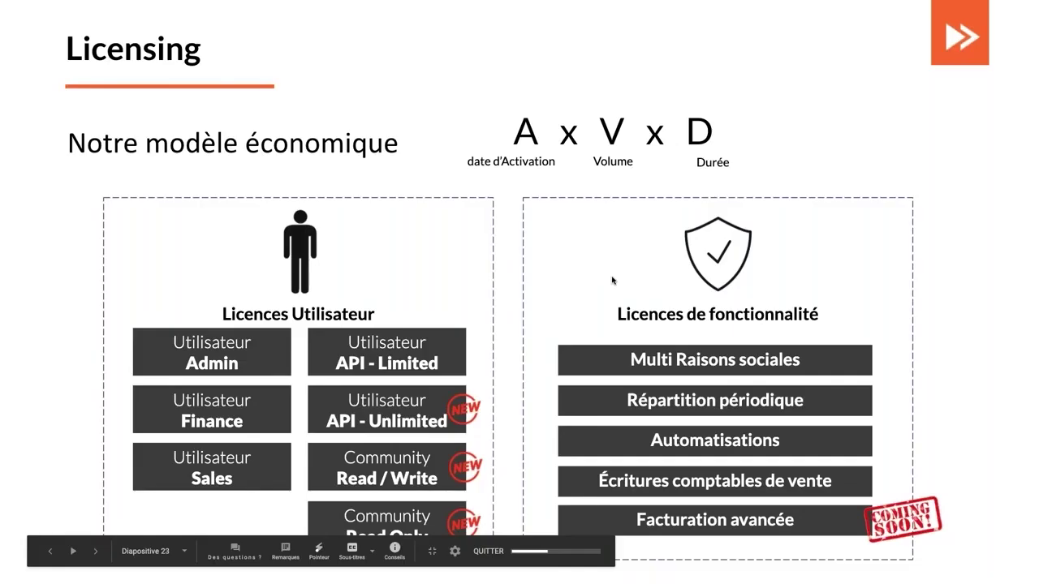